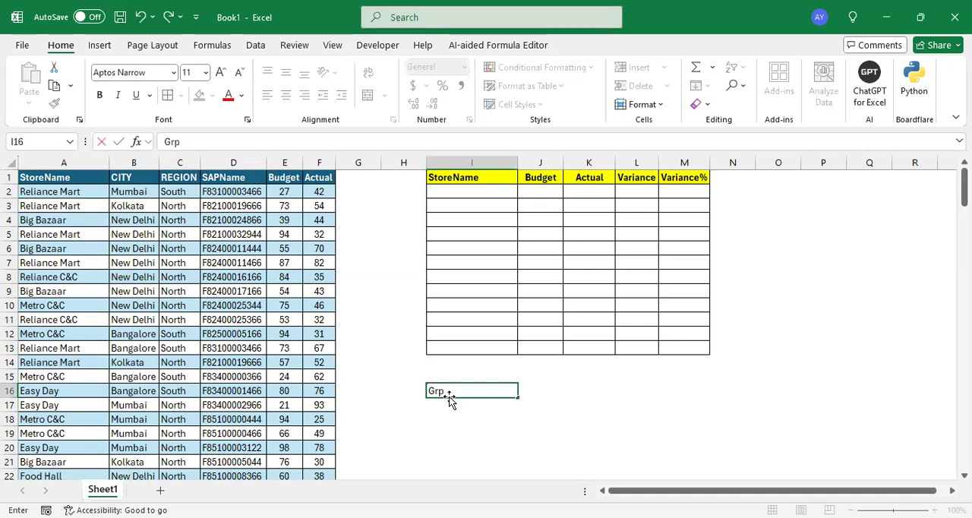
- Enter the label GroupBY in cell I16 and Data Summarization in cell J16
key(BackSpace)
text(oupBY)
key(Tab)
text(Data)
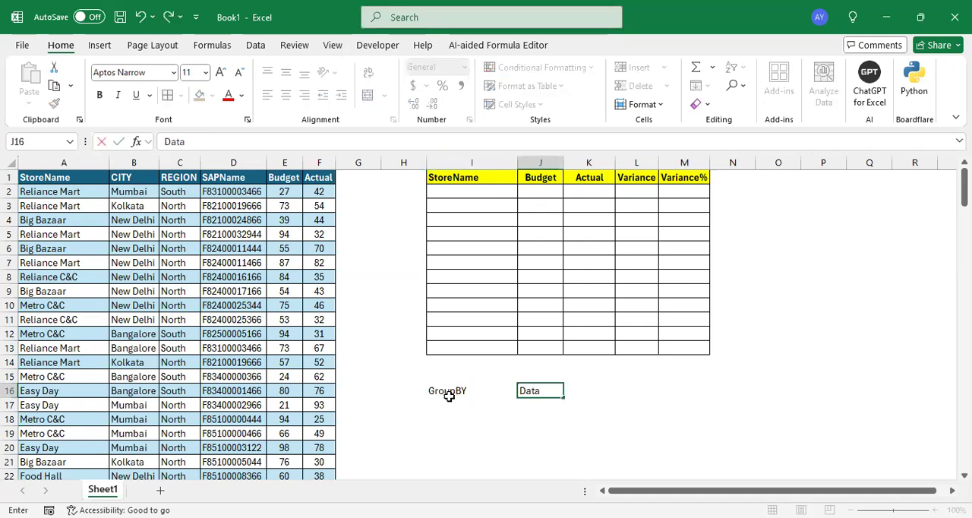
text( Summarization)
key(Return)
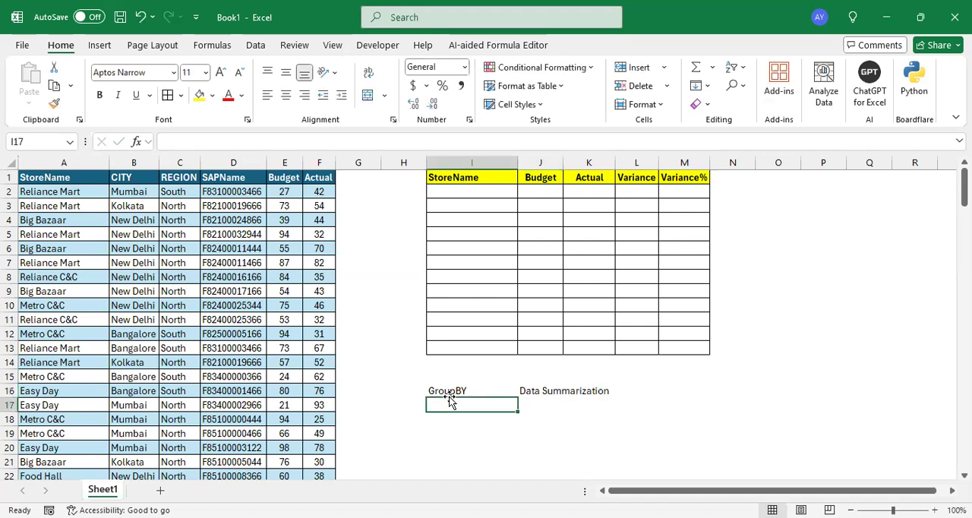
- Examine the blank summary table's headers and the source table's StoreName, Budget and Actual columns
drag(455, 390, 601, 401)
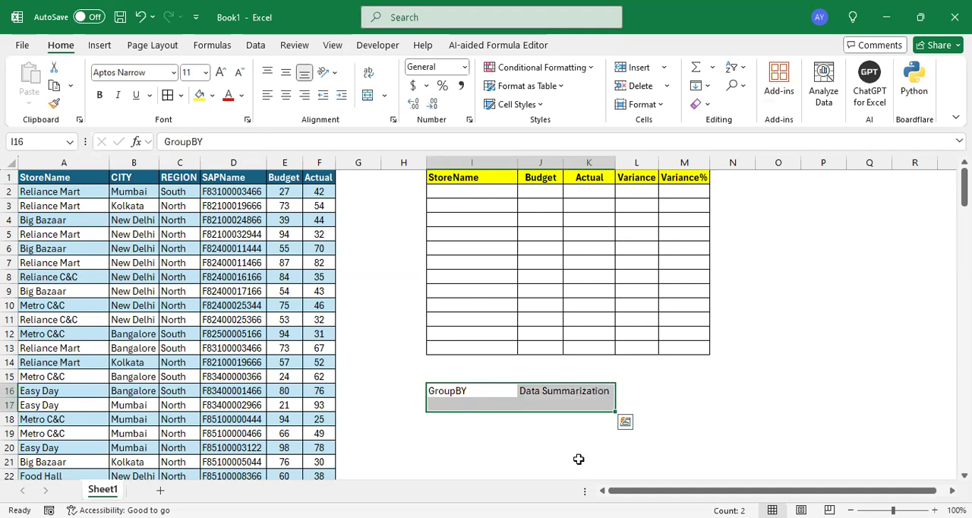
click(521, 421)
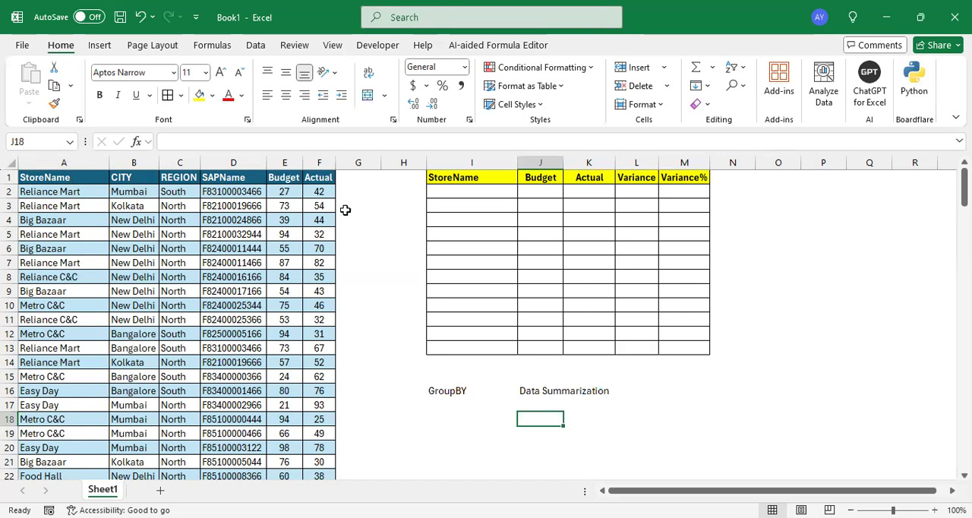
drag(480, 176, 484, 350)
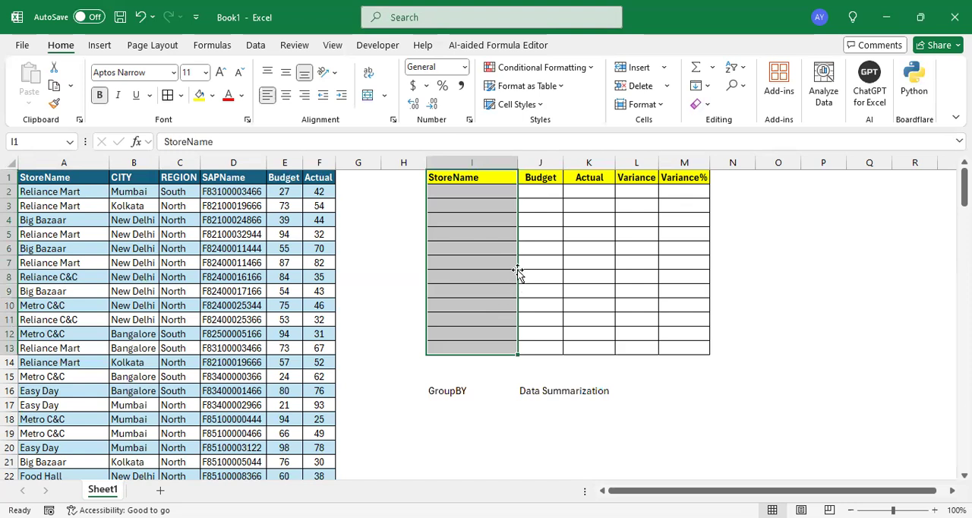
drag(548, 177, 544, 305)
drag(598, 181, 590, 274)
click(579, 246)
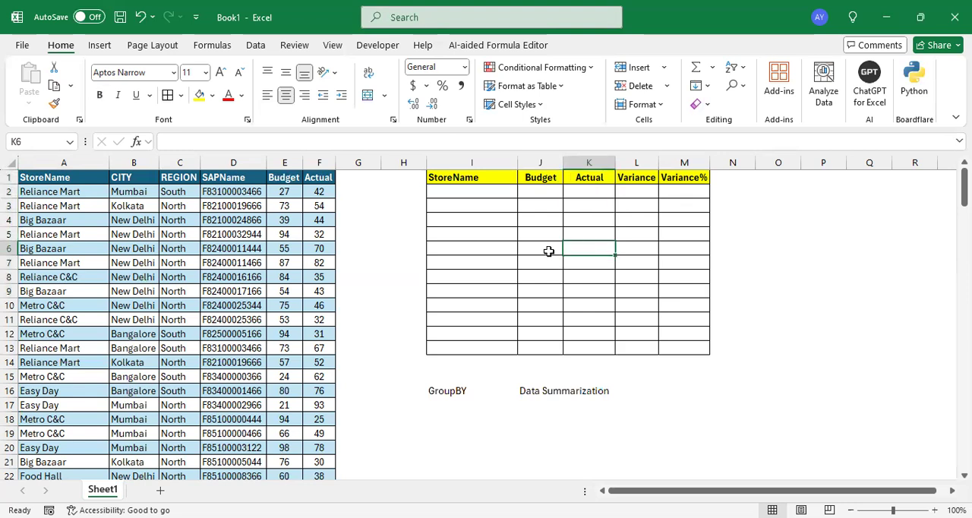
drag(67, 162, 133, 163)
key(ctrl+a)
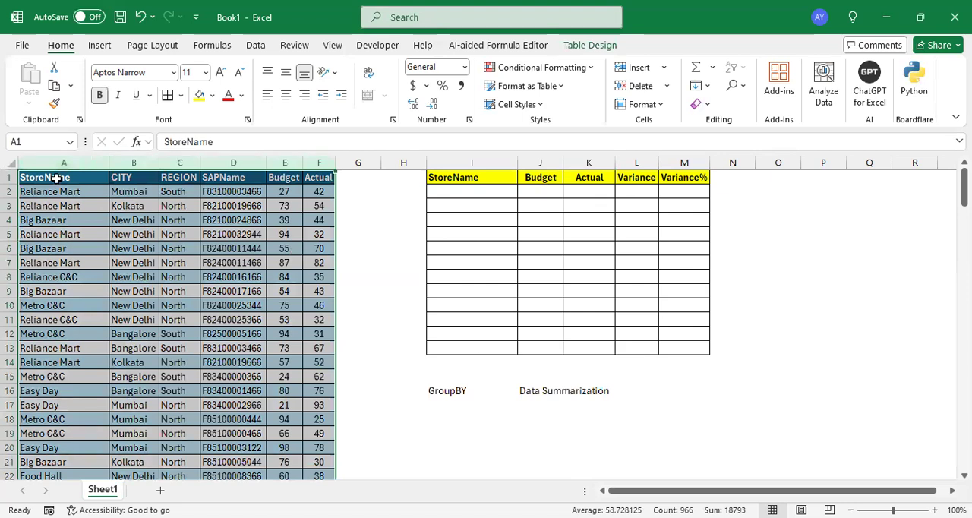
drag(53, 179, 47, 234)
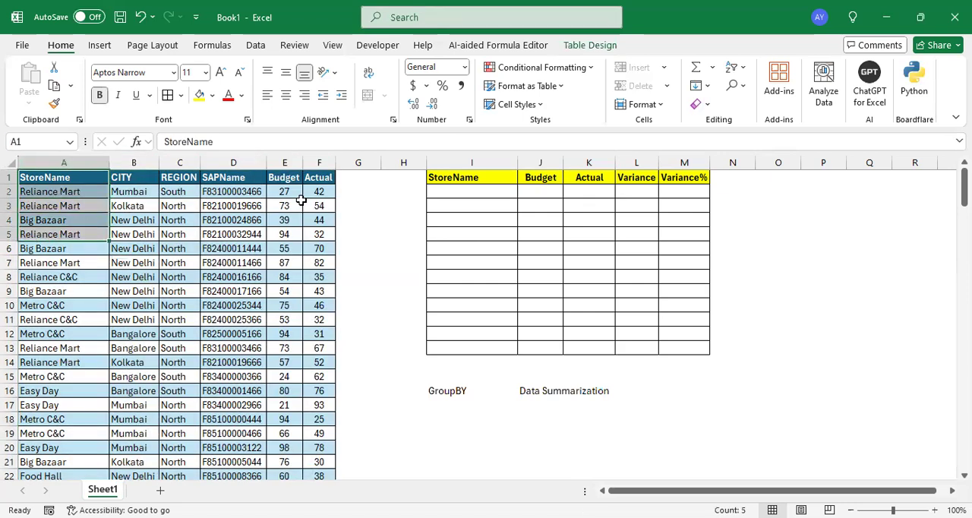
drag(282, 180, 314, 262)
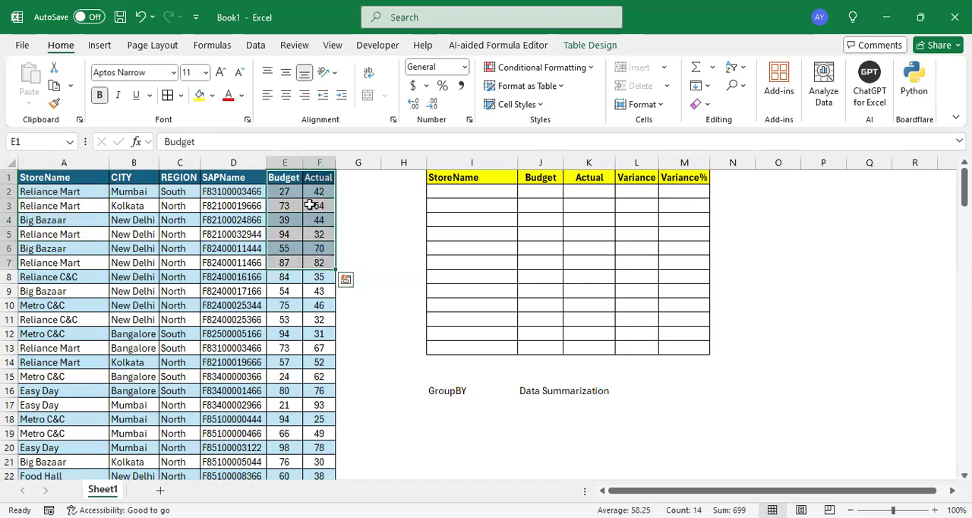
- Start a GROUPBY formula in cell I2 with the entire Table1 StoreName column as its row fields
click(459, 188)
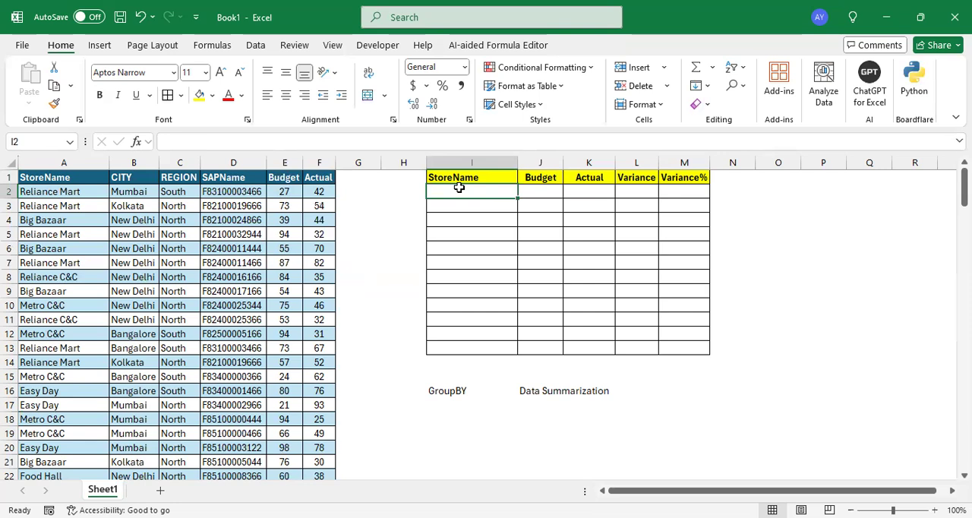
text(=)
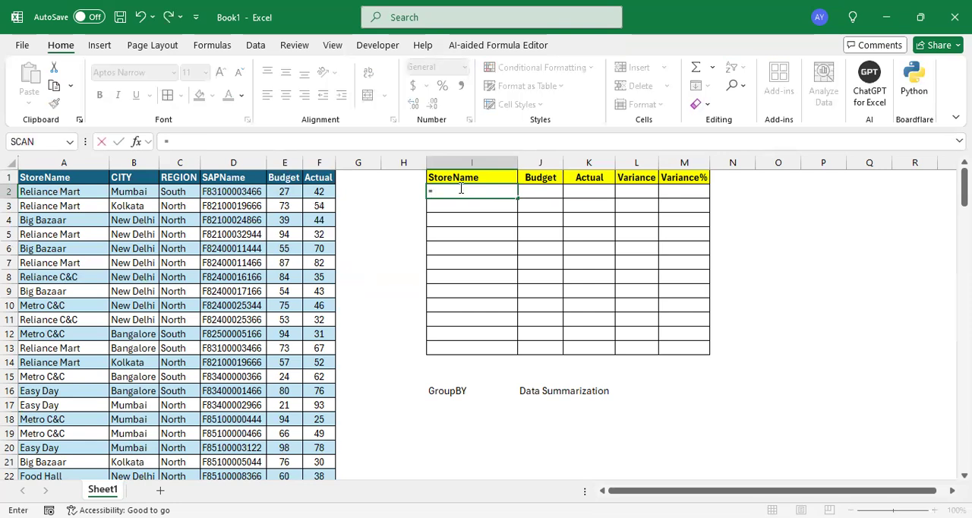
text(GROUPBY()
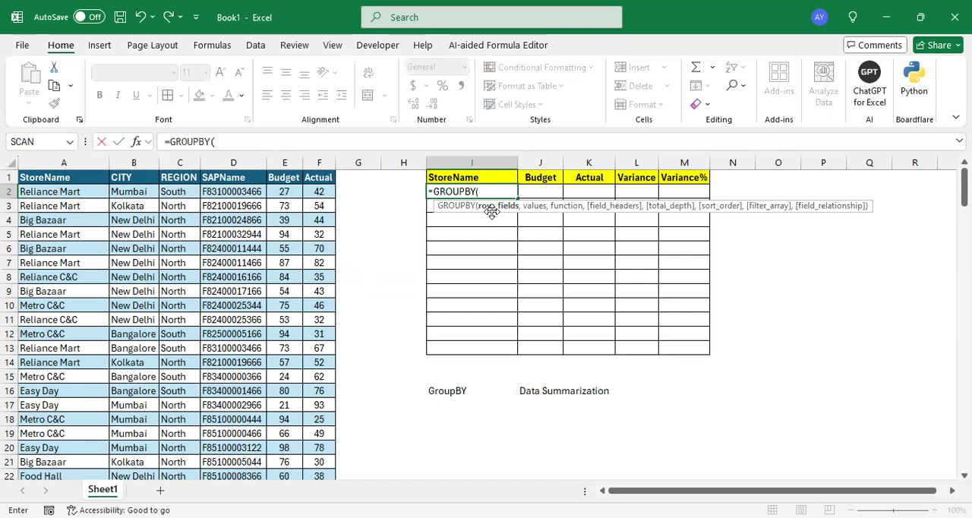
click(64, 189)
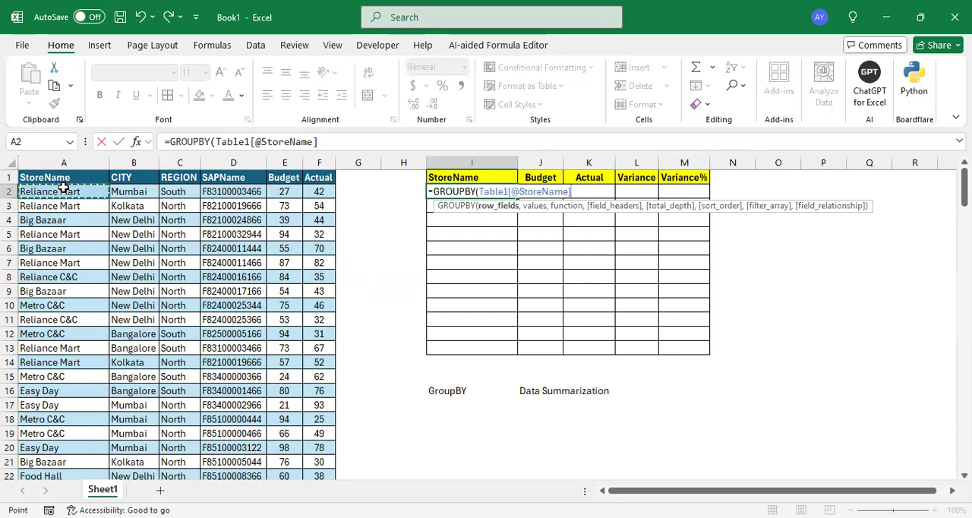
key(ctrl+shift+Down)
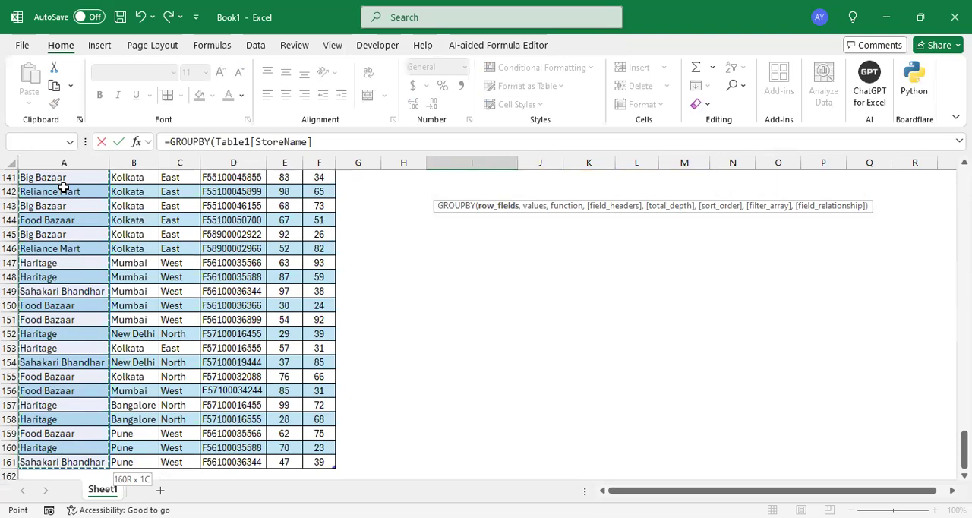
text(,)
drag(964, 450, 965, 182)
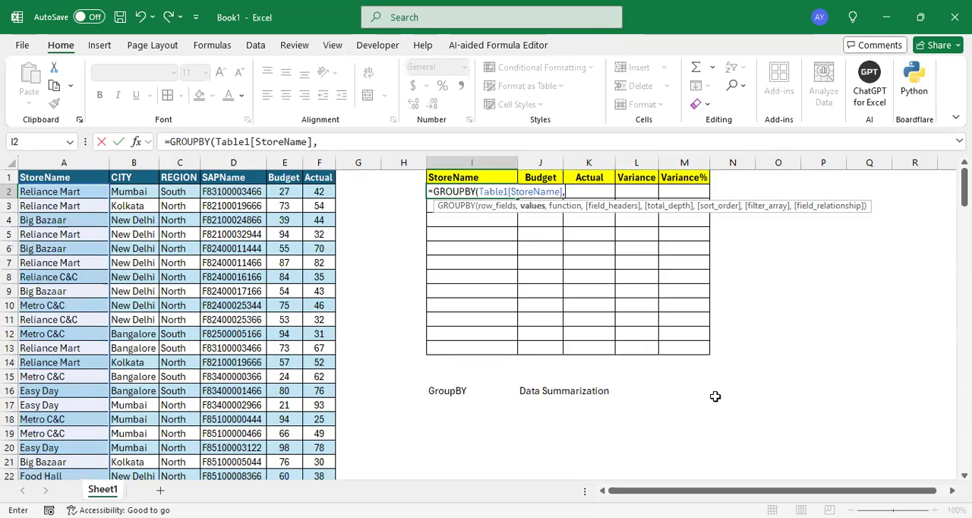
- Complete the GROUPBY formula with the full Budget and Actual columns as values and SUM as the function
click(280, 190)
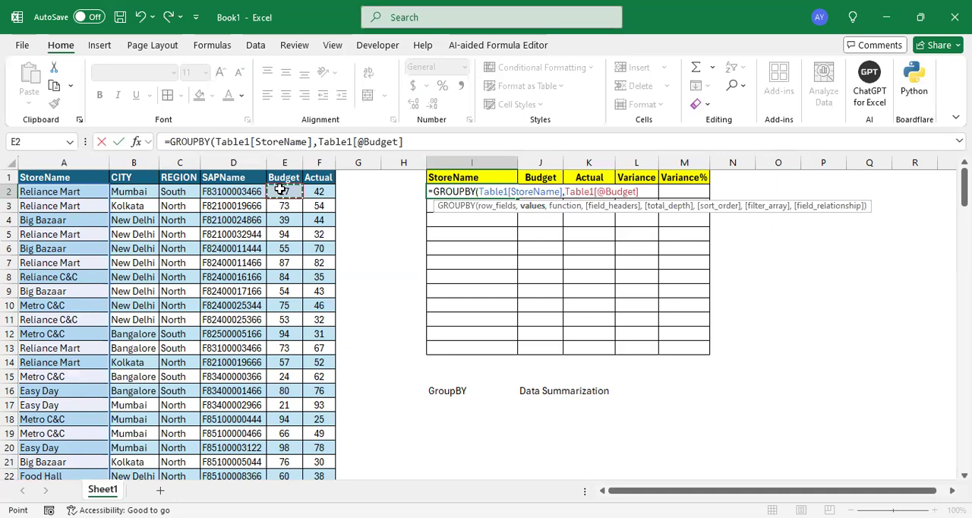
key(shift+Right)
key(ctrl+shift+Down)
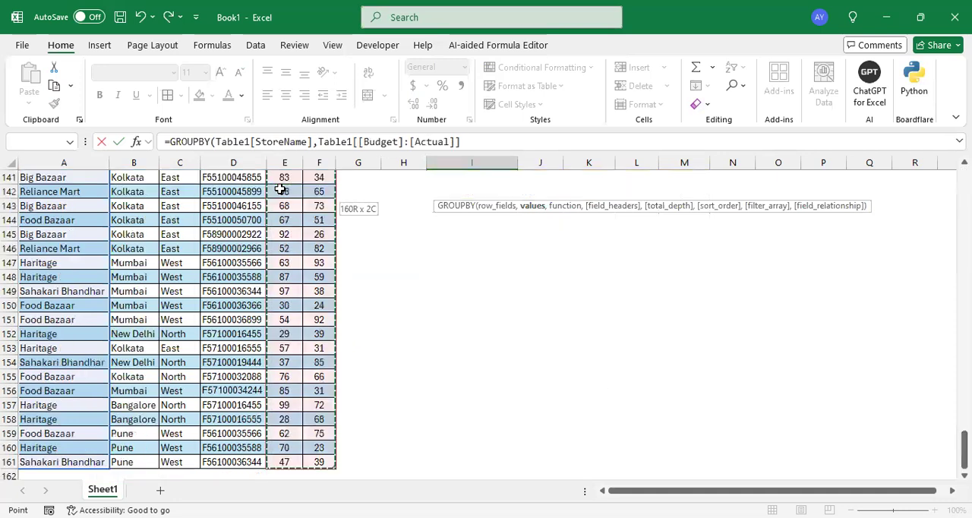
drag(965, 453, 964, 183)
text(,)
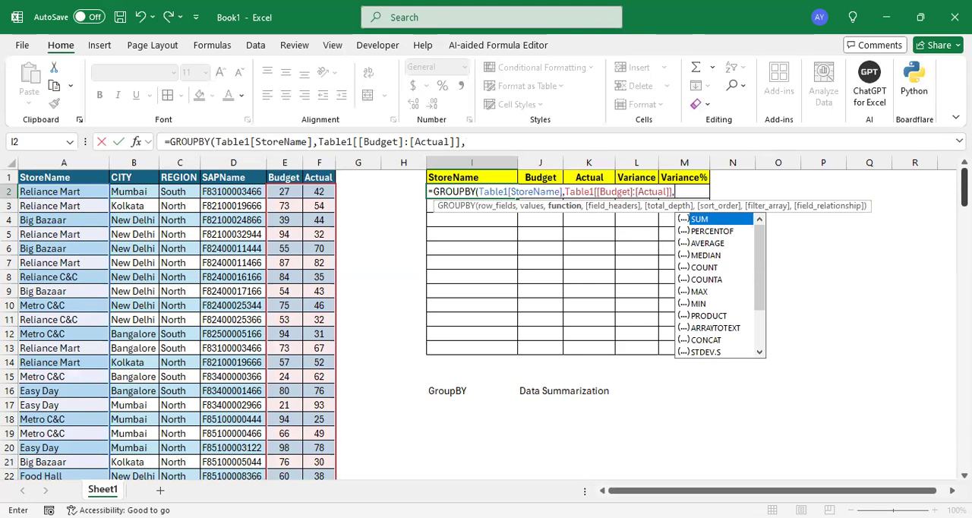
double_click(711, 219)
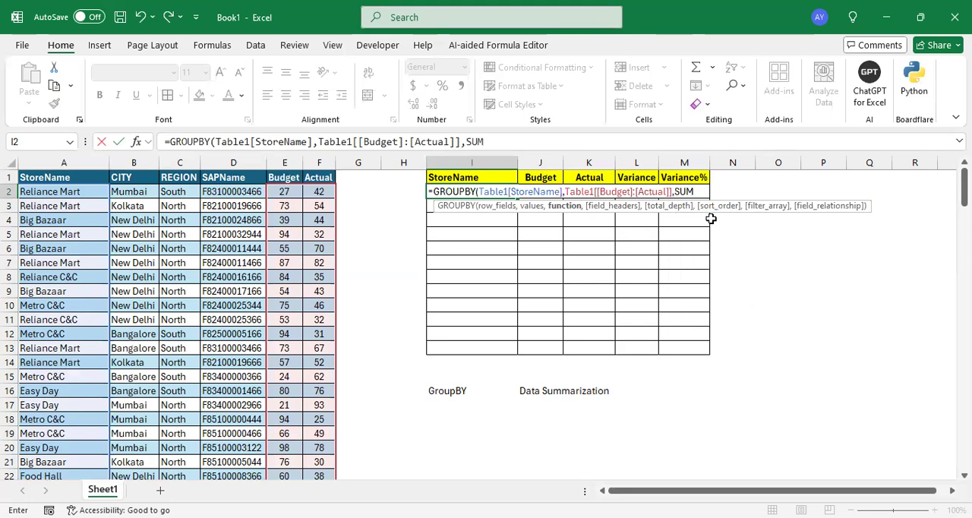
key(Return)
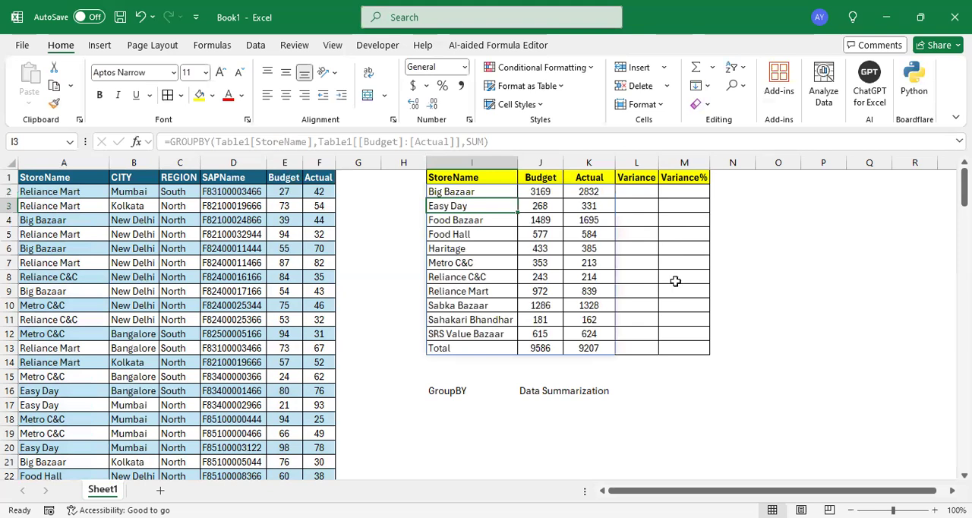
- Examine the Budget and Actual sums per store, the Total row, the empty Variance column and the source columns
drag(462, 194, 590, 349)
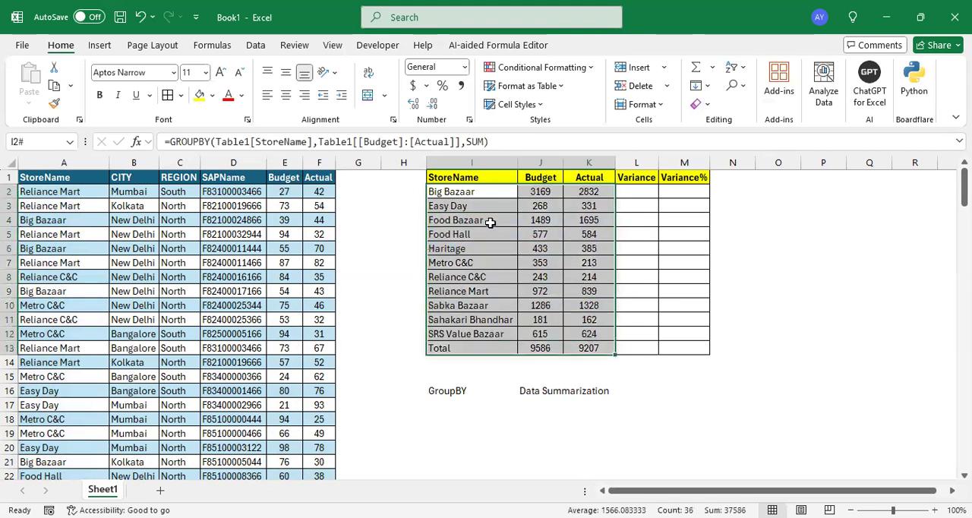
drag(480, 191, 512, 269)
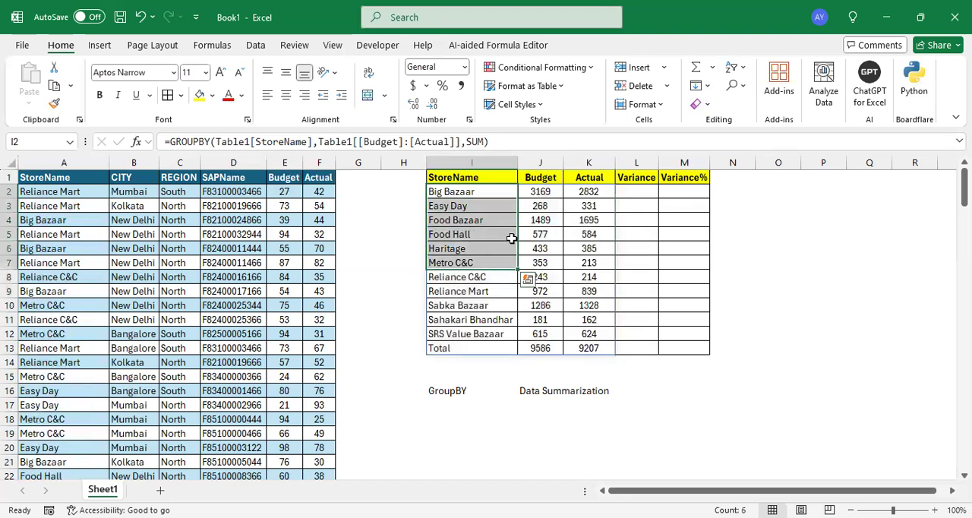
drag(537, 192, 545, 307)
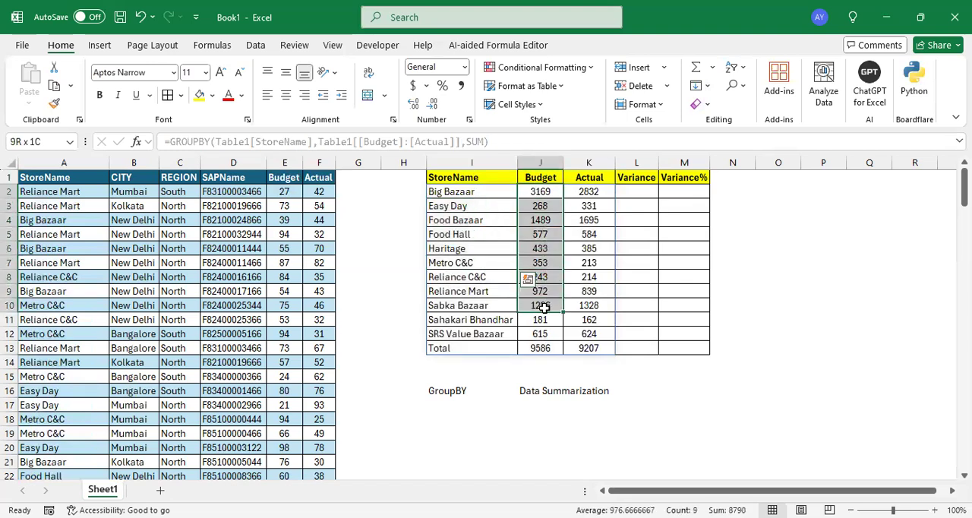
click(545, 191)
click(598, 193)
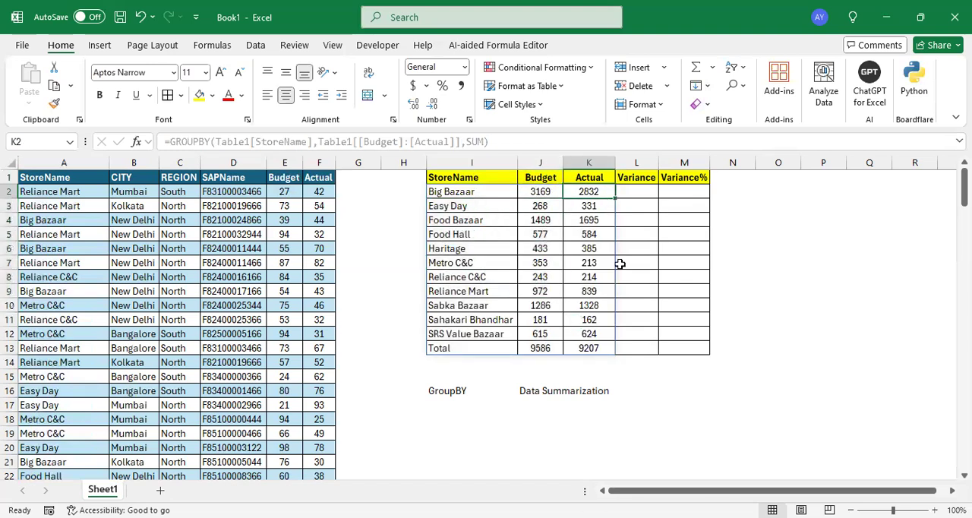
click(470, 189)
drag(477, 190, 585, 190)
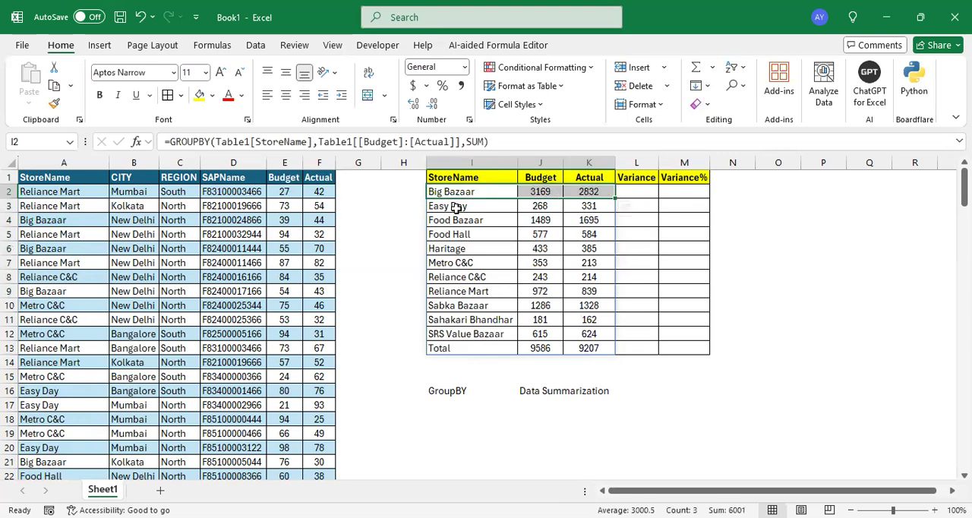
drag(454, 207, 567, 206)
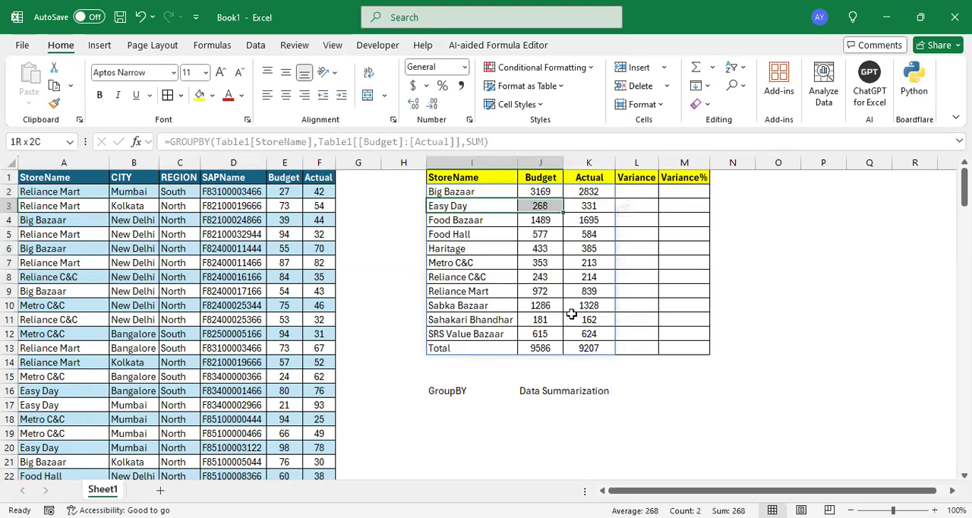
click(581, 292)
drag(472, 345, 595, 344)
click(595, 344)
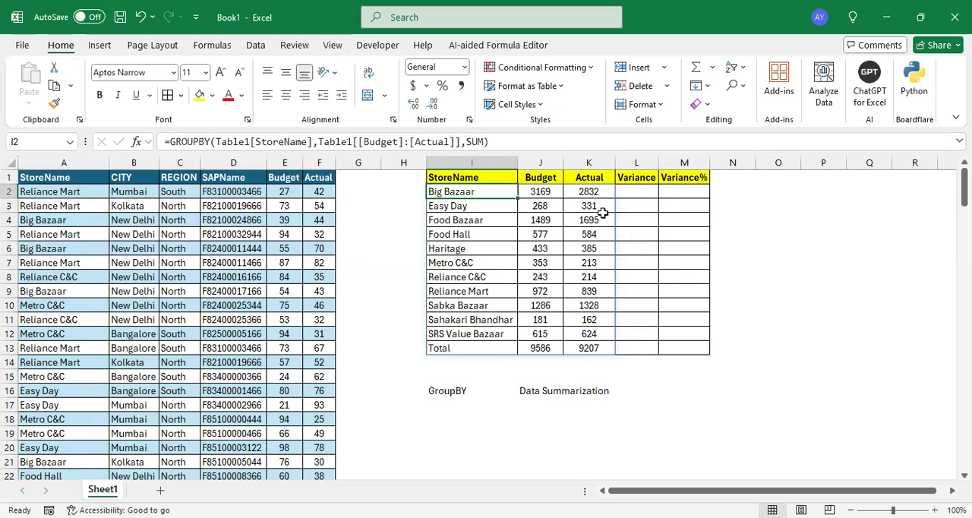
click(645, 179)
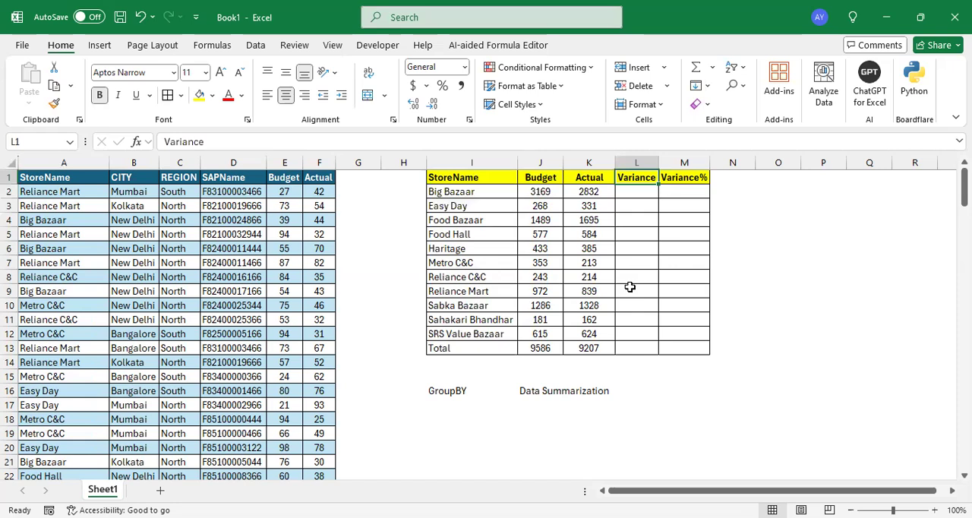
click(48, 162)
drag(312, 183, 317, 231)
click(313, 192)
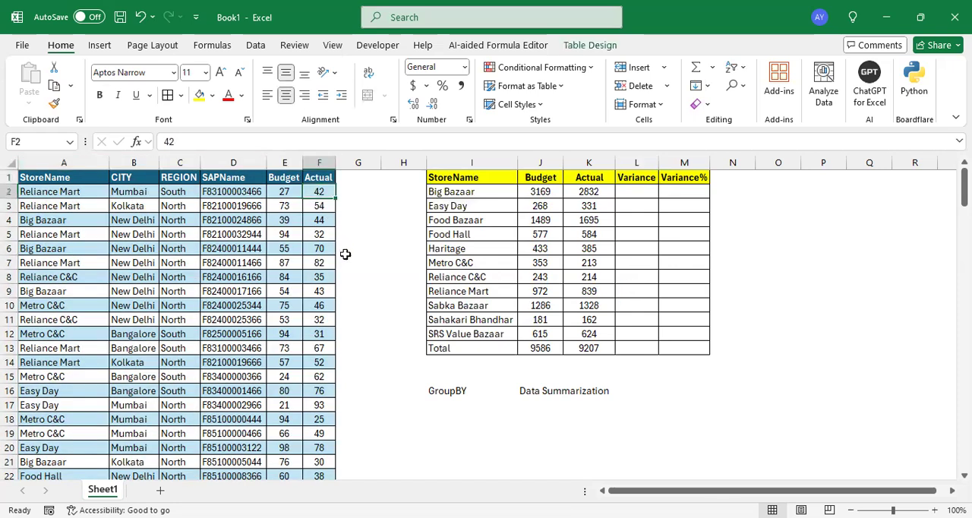
- Replace the values and function arguments of the GROUPBY formula in cell I2 with the start of an HSTACK function
click(471, 190)
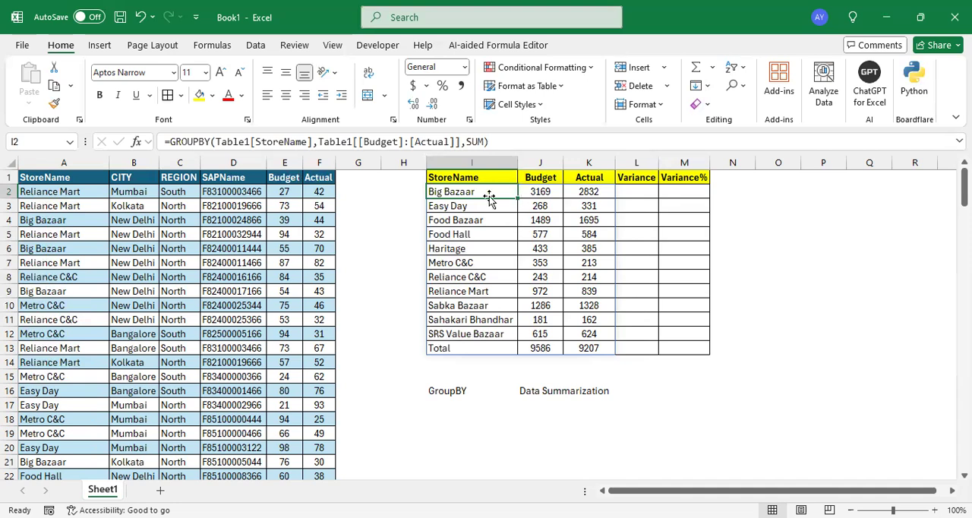
drag(320, 141, 462, 141)
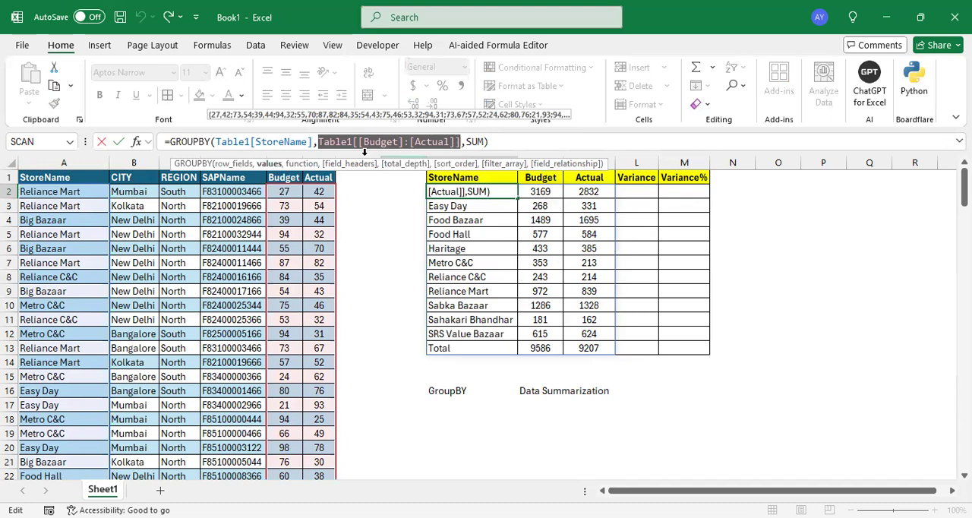
drag(325, 146, 503, 155)
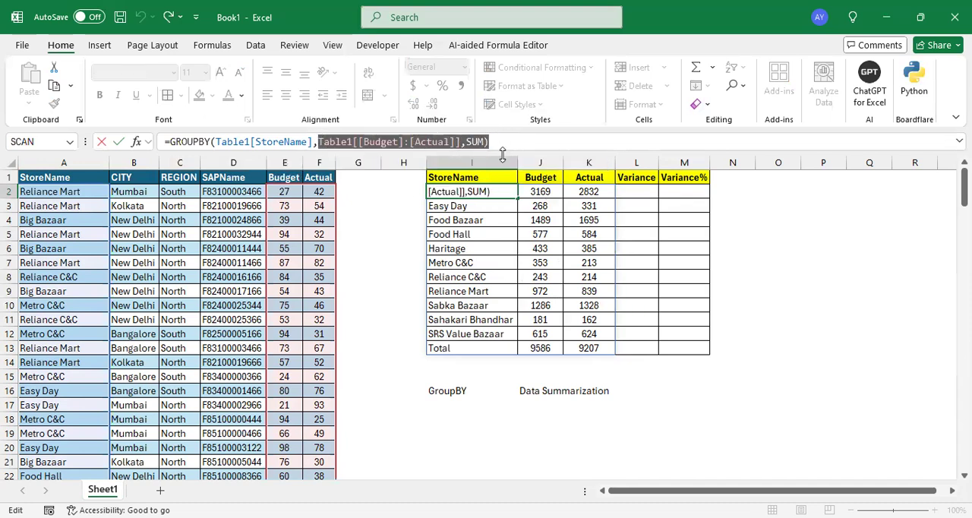
key(BackSpace)
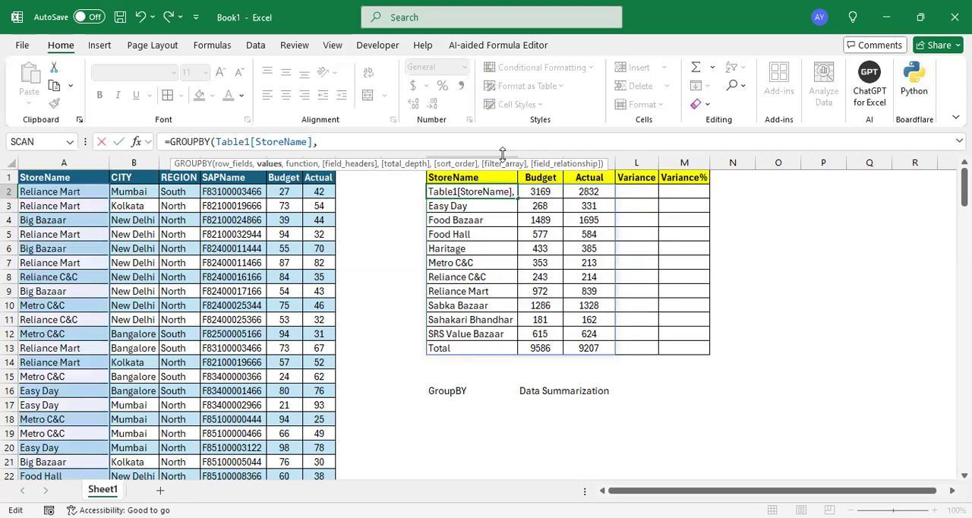
text(HSTACK()
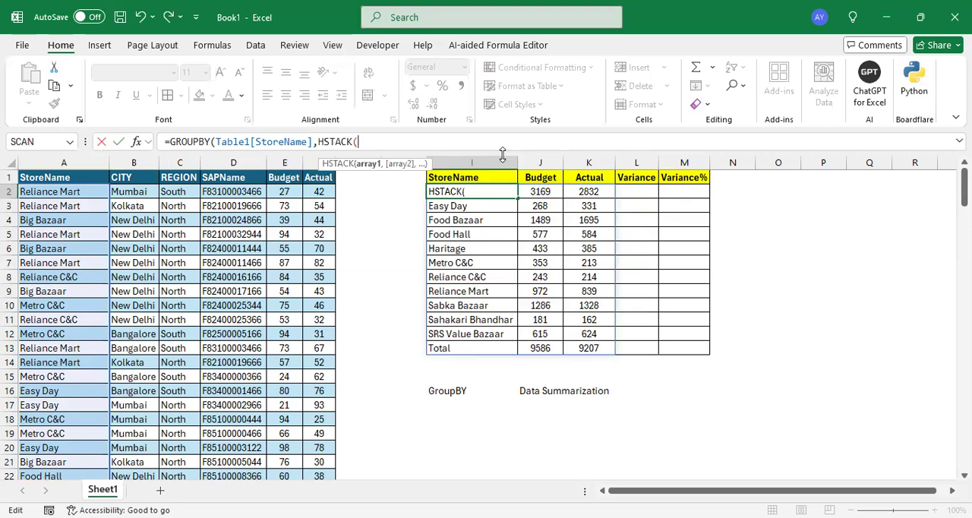
- Add the entire Table1 Budget and Actual columns as the first two HSTACK arrays
click(285, 190)
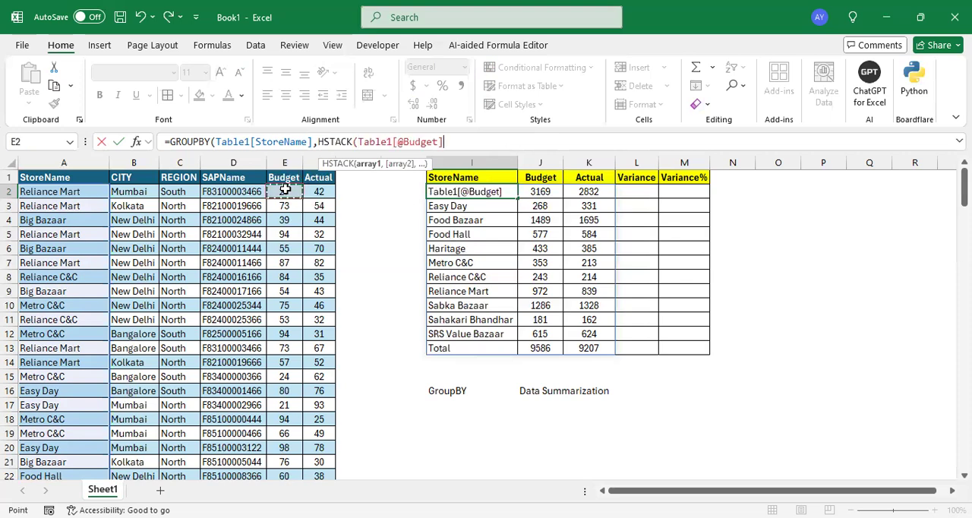
key(ctrl+shift+Down)
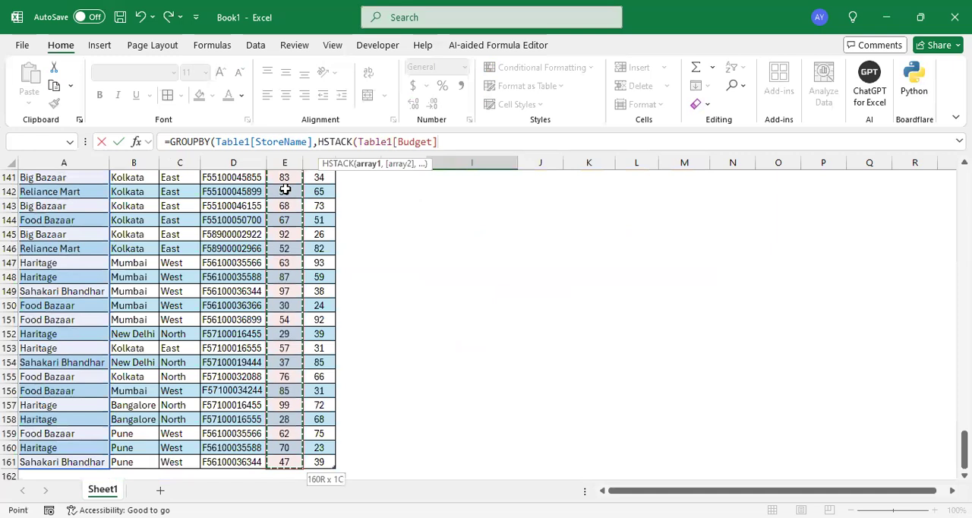
text(,)
drag(965, 450, 964, 183)
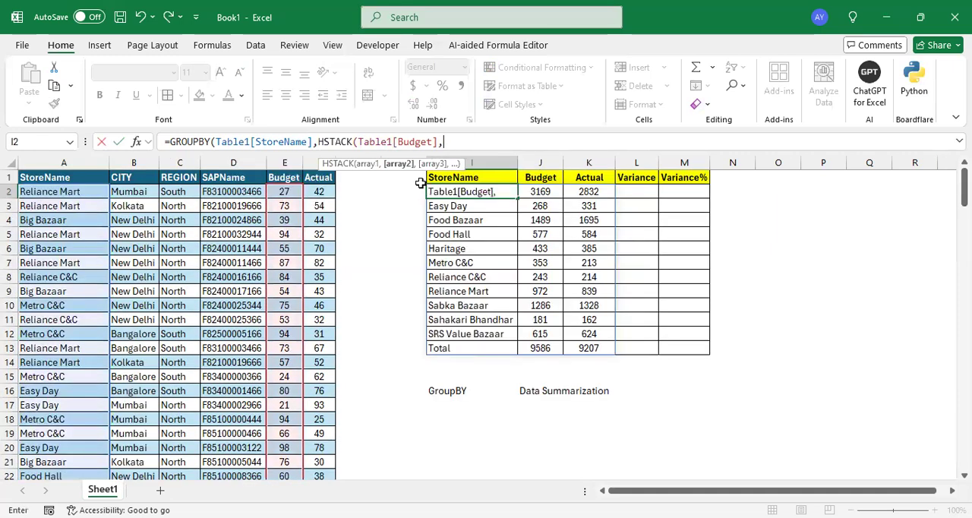
click(312, 183)
key(ctrl+shift+Down)
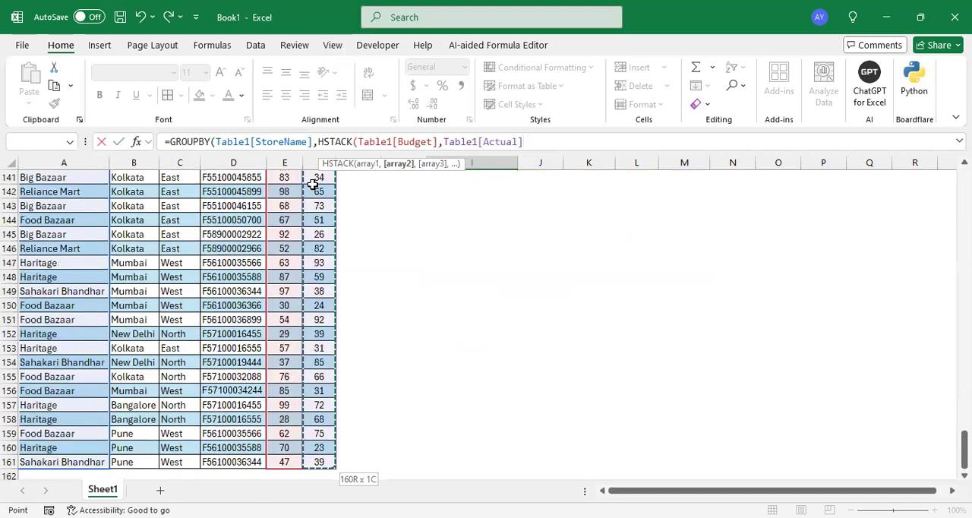
text(,)
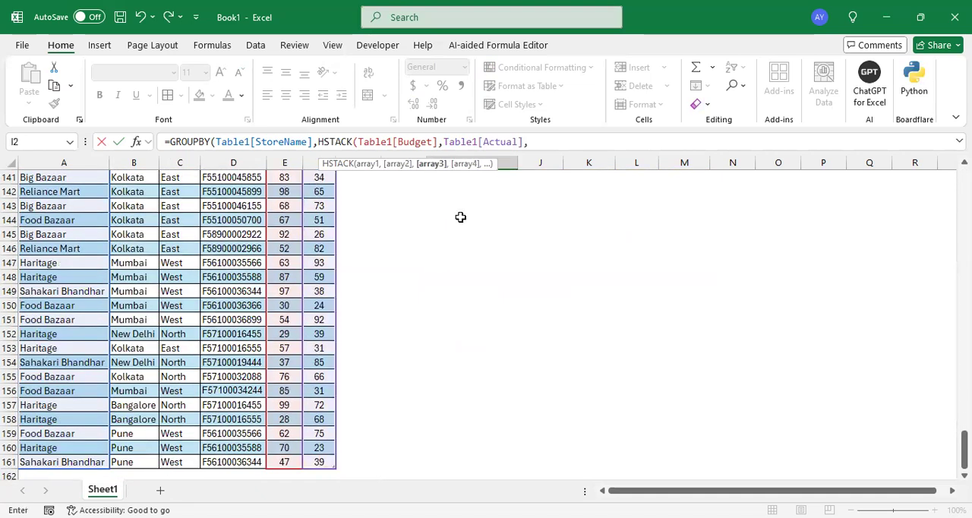
- Add the full Budget column minus the full Actual column as the third array and close the HSTACK function
drag(964, 447, 964, 185)
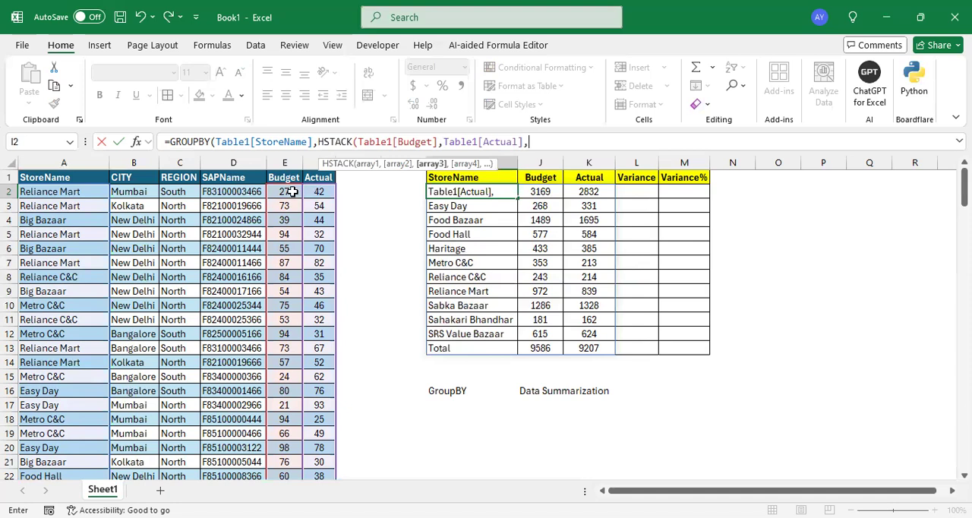
click(285, 191)
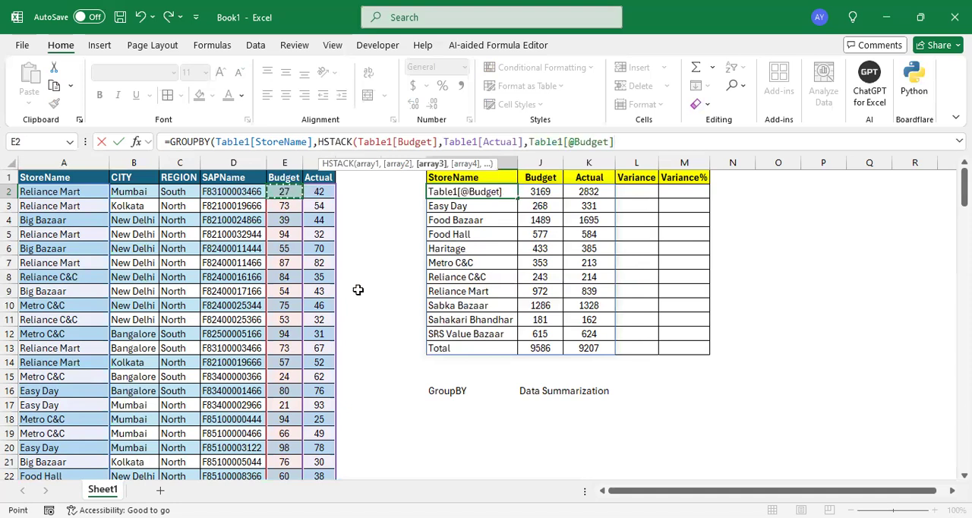
key(ctrl+shift+Down)
text(-)
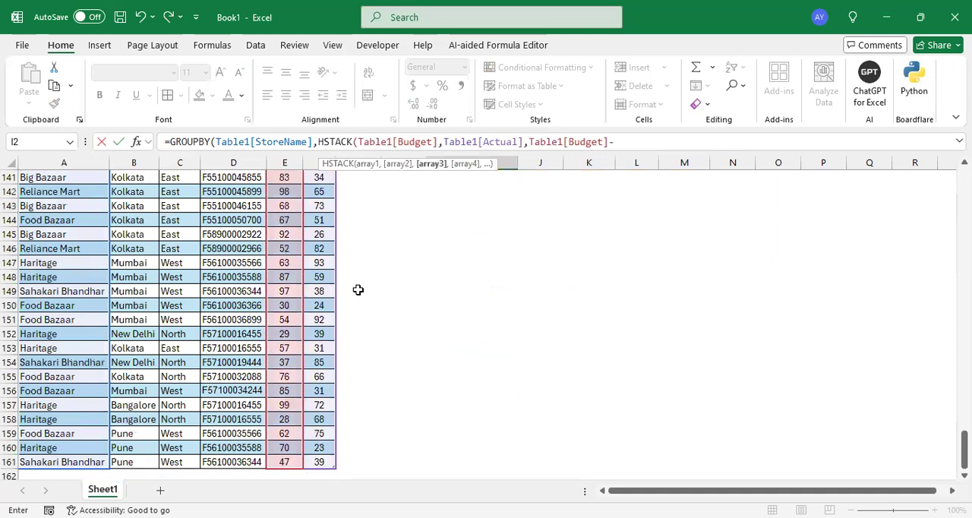
drag(964, 448, 964, 186)
click(319, 191)
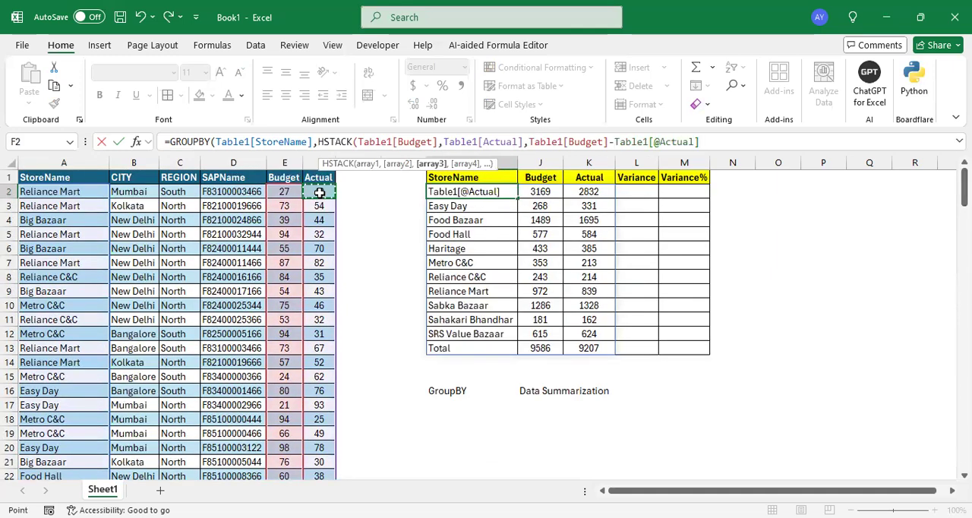
key(ctrl+shift+Down)
text())
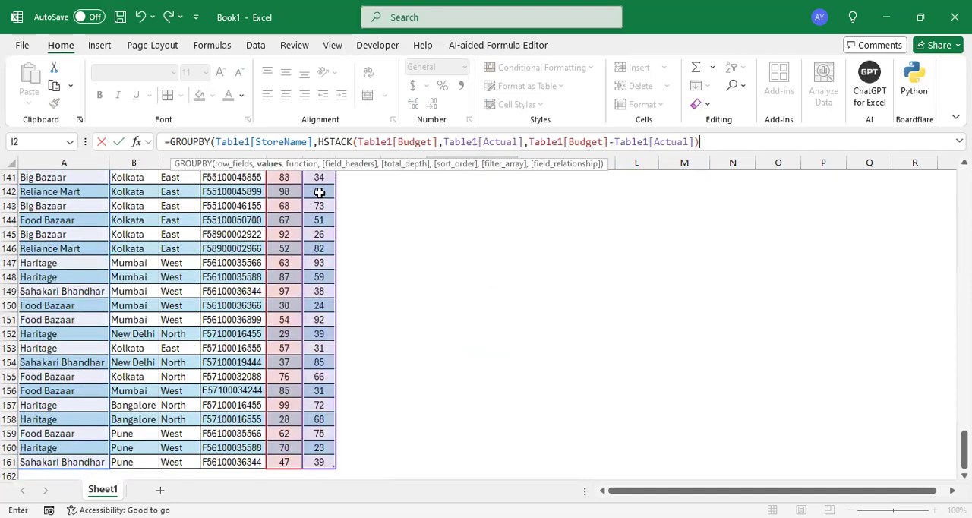
text(,)
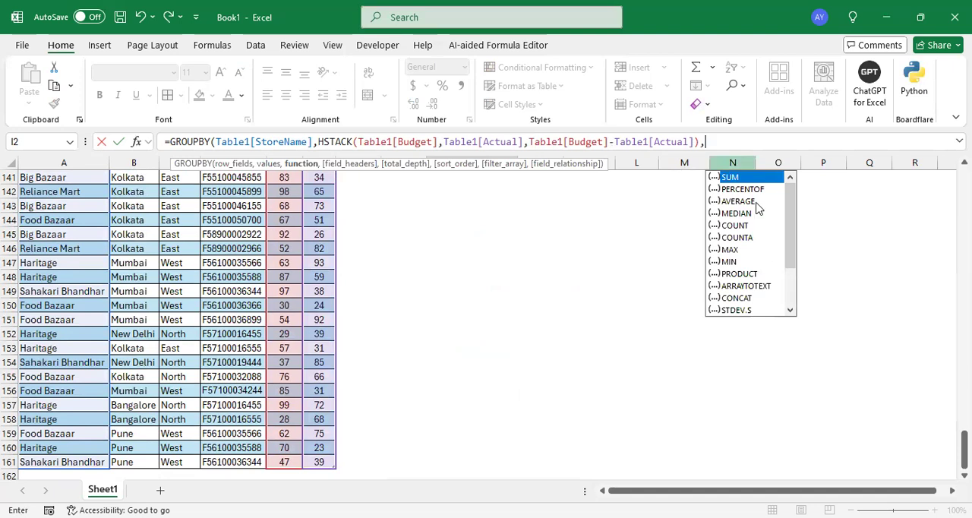
- Finish the GROUPBY formula with SUM as its function and enter it
key(Tab)
text())
key(Return)
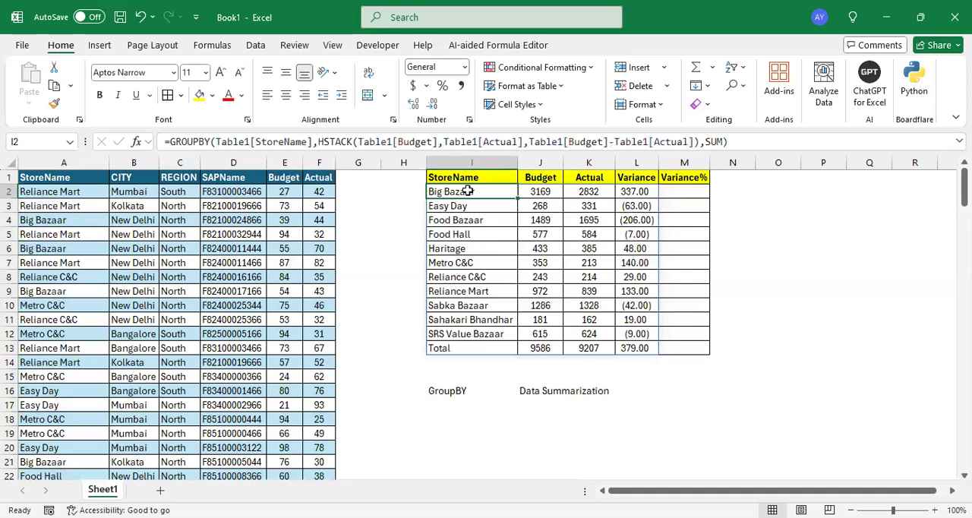
- Examine the summary's store names, Budget, Actual and Variance values and the Variance% header
mouse_move(462, 192)
mouse_down()
mouse_move(465, 251)
mouse_move(493, 315)
mouse_up()
drag(546, 192, 542, 307)
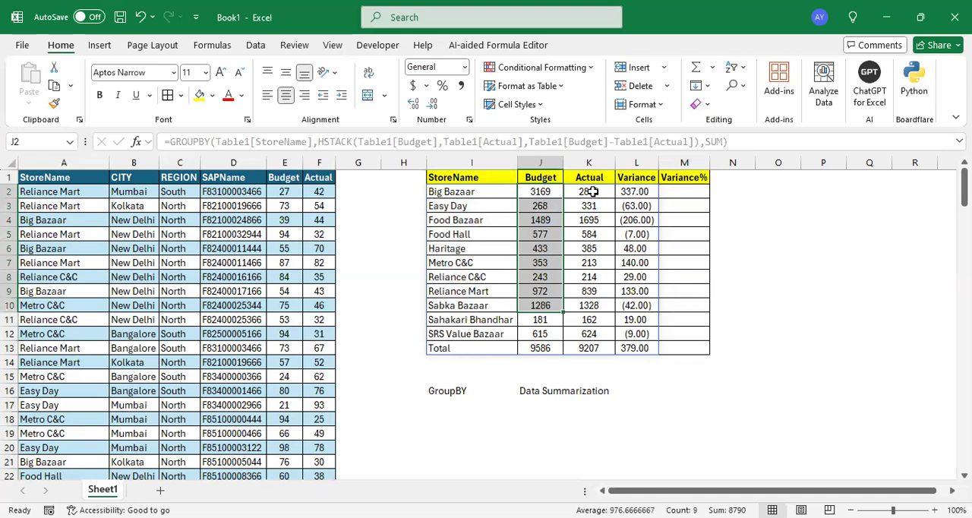
click(591, 194)
click(642, 192)
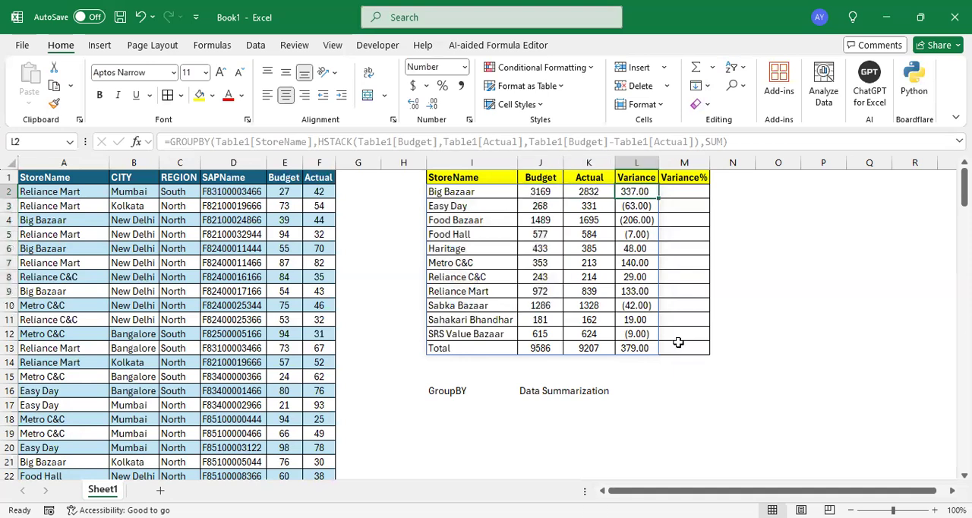
click(458, 195)
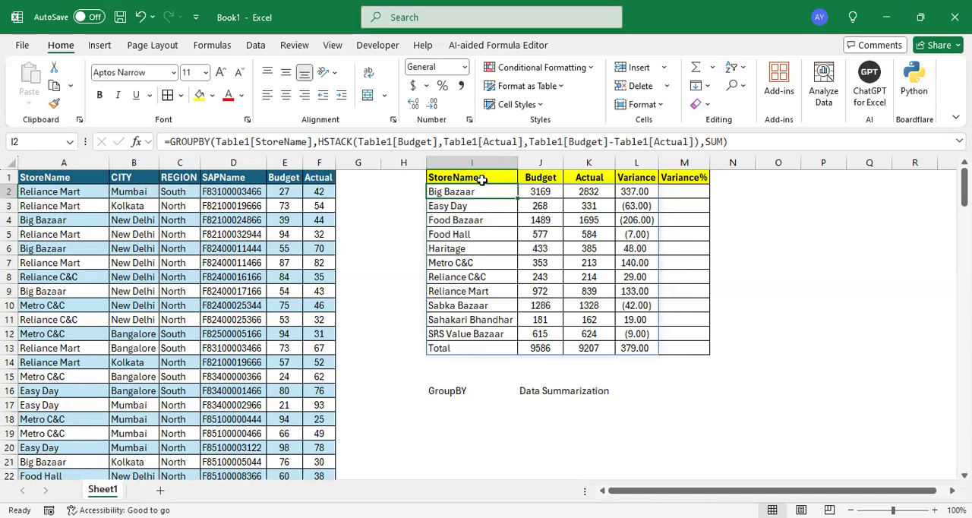
click(692, 178)
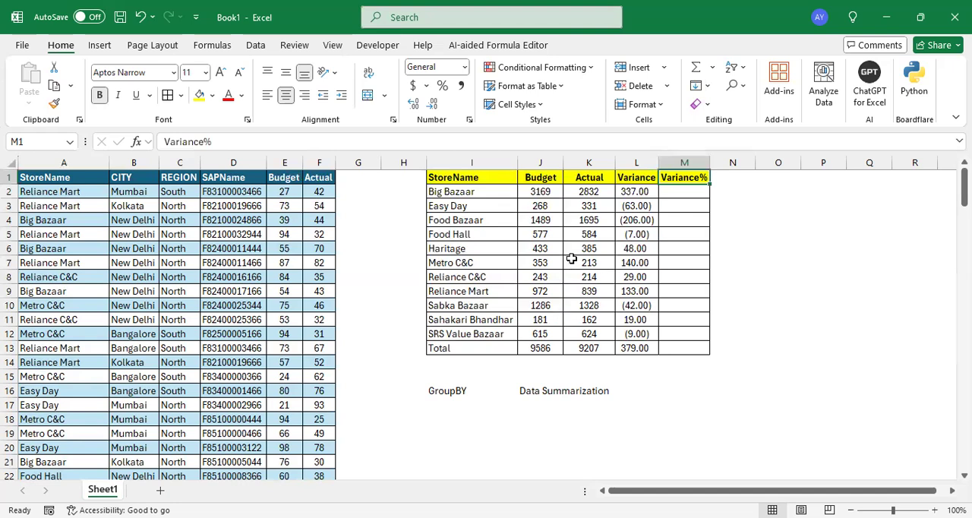
- Wrap the GROUPBY formula in cell I2 in a LET function, assigning it to the name Calc on a new line
click(461, 192)
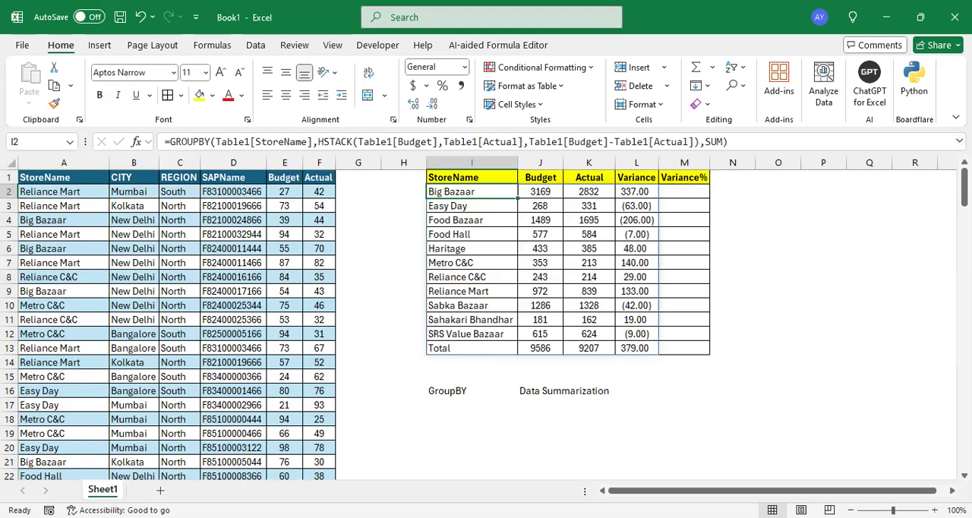
click(959, 141)
click(172, 141)
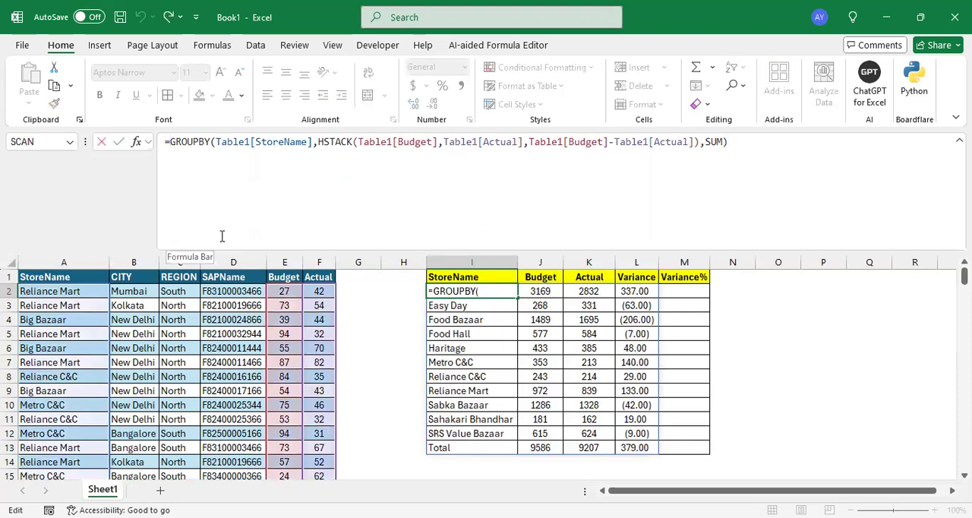
text(Let)
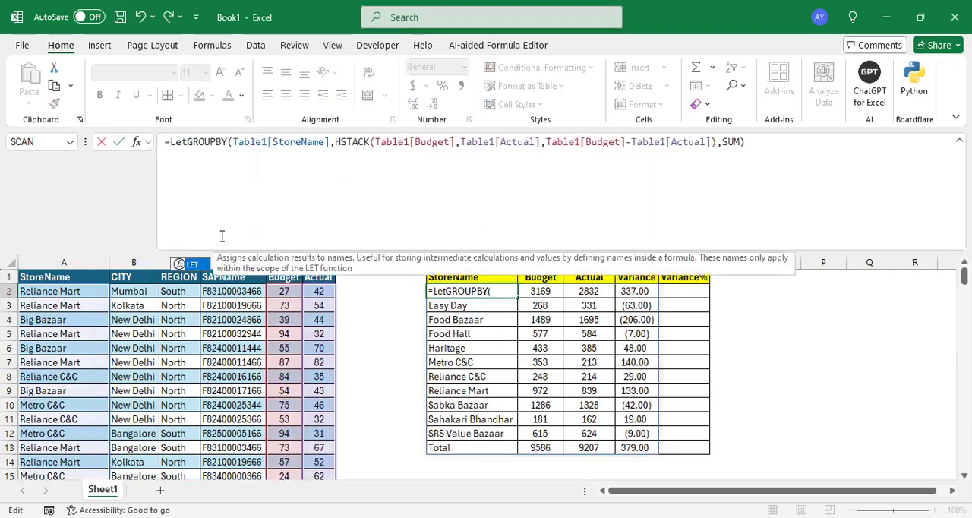
key(Tab)
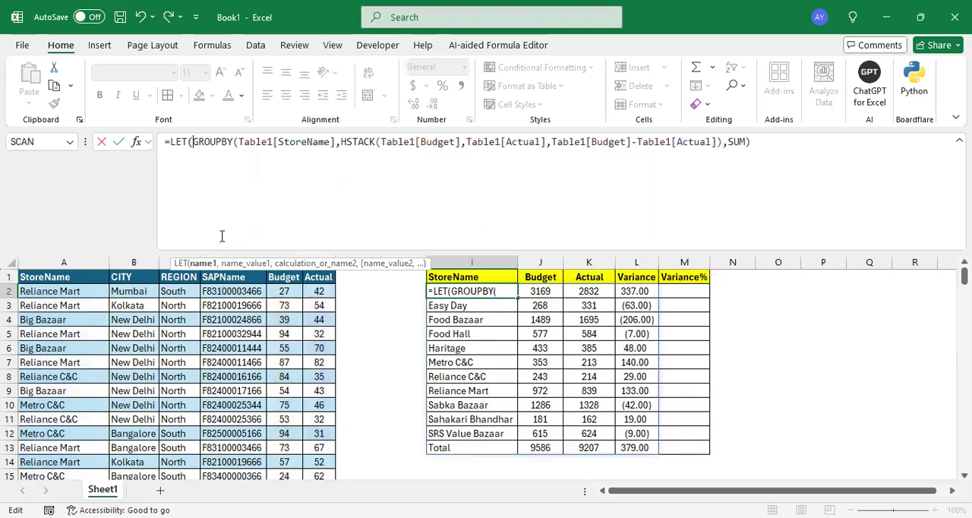
key(alt+Return)
key(alt+Return)
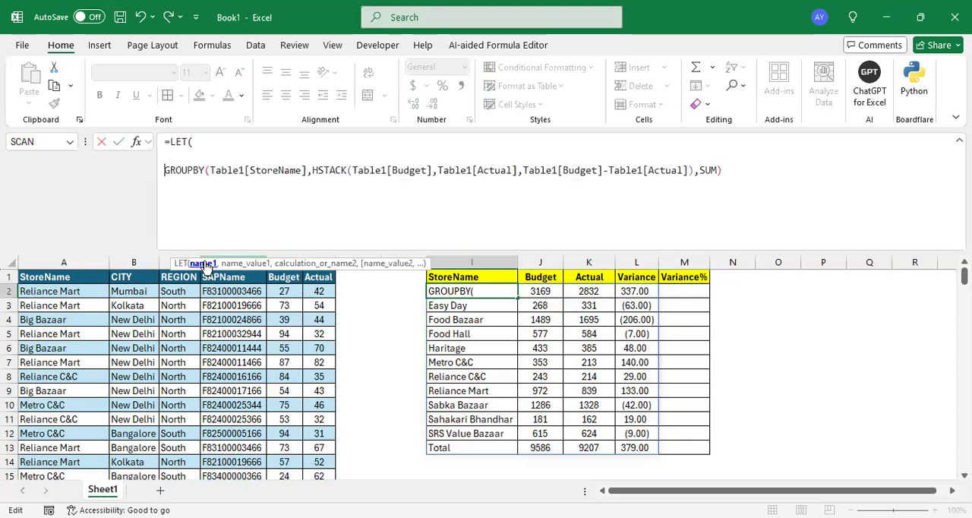
text(Calc)
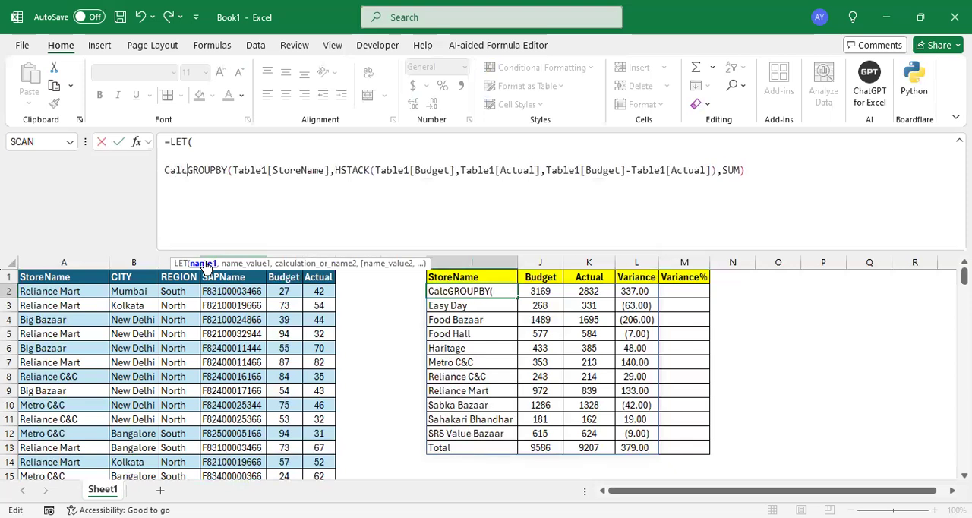
text(,)
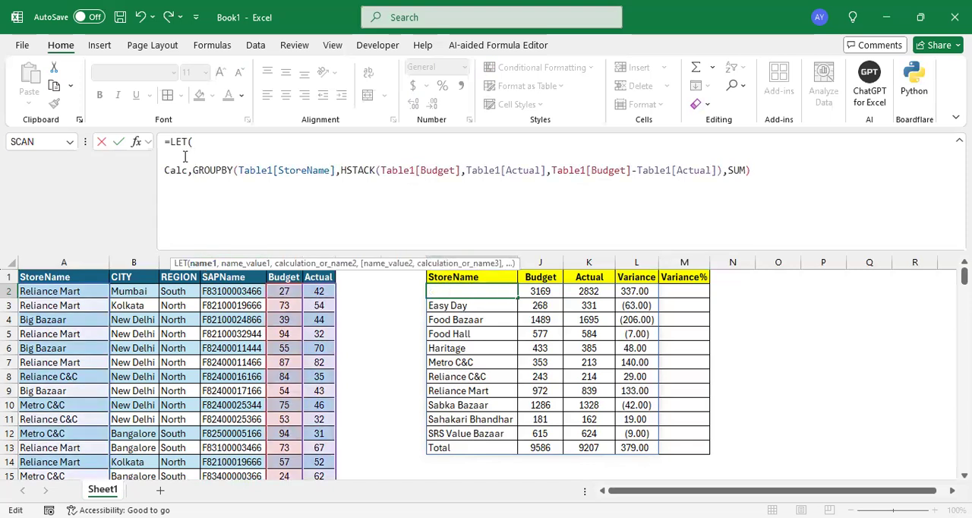
key(BackSpace)
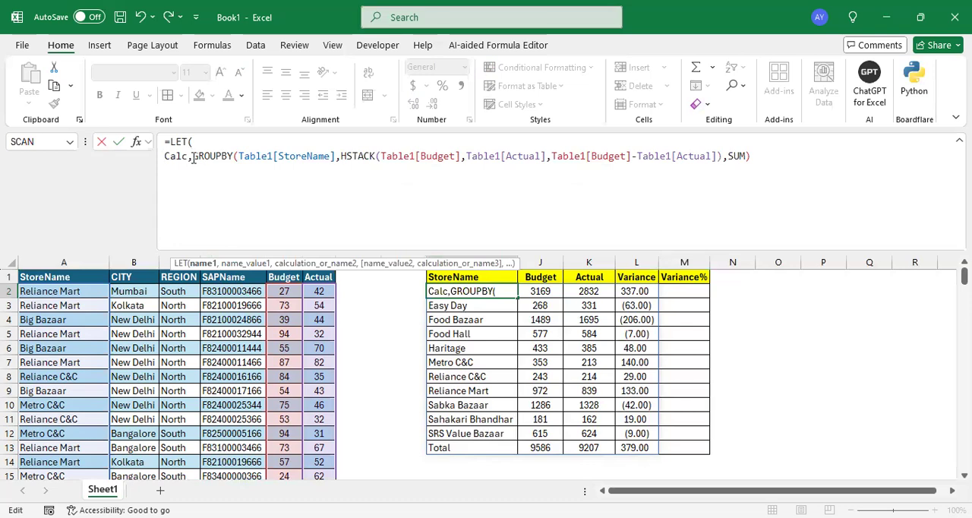
- End the Calc definition with a comma after the GROUPBY formula and start a new line with the name PctVar
drag(192, 156, 765, 158)
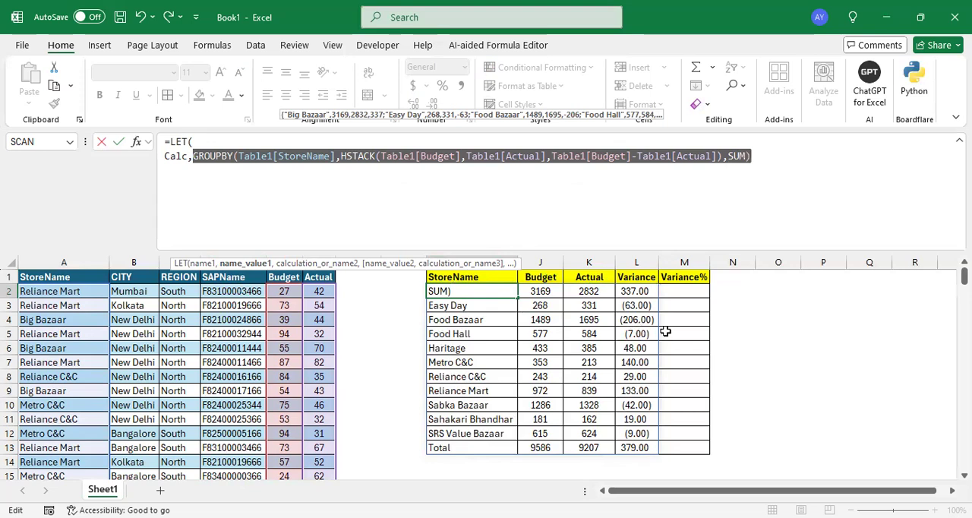
click(768, 157)
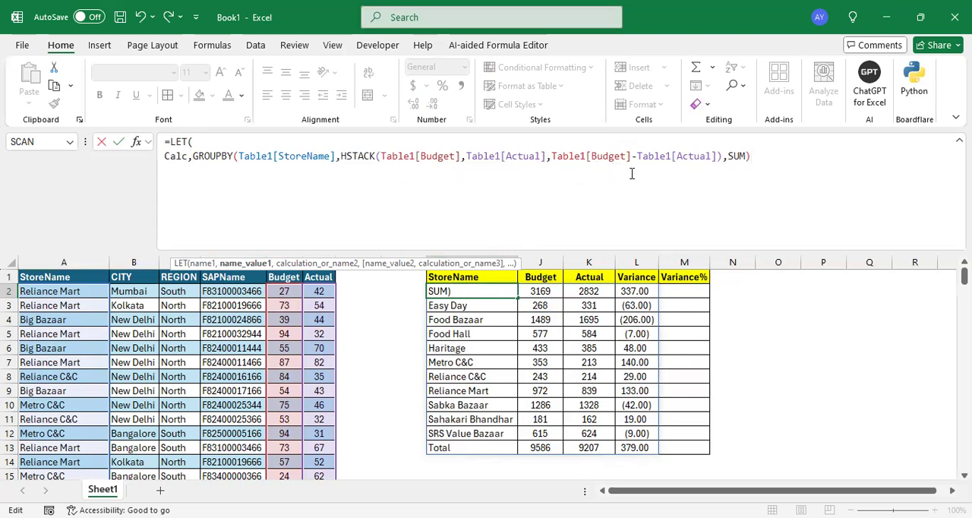
text(,)
key(alt+Return)
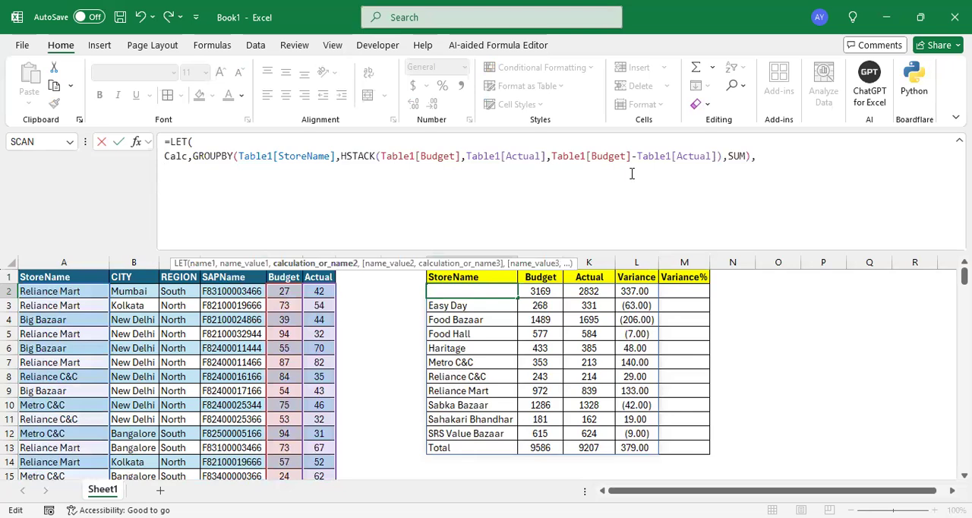
text(PctVar)
text(,)
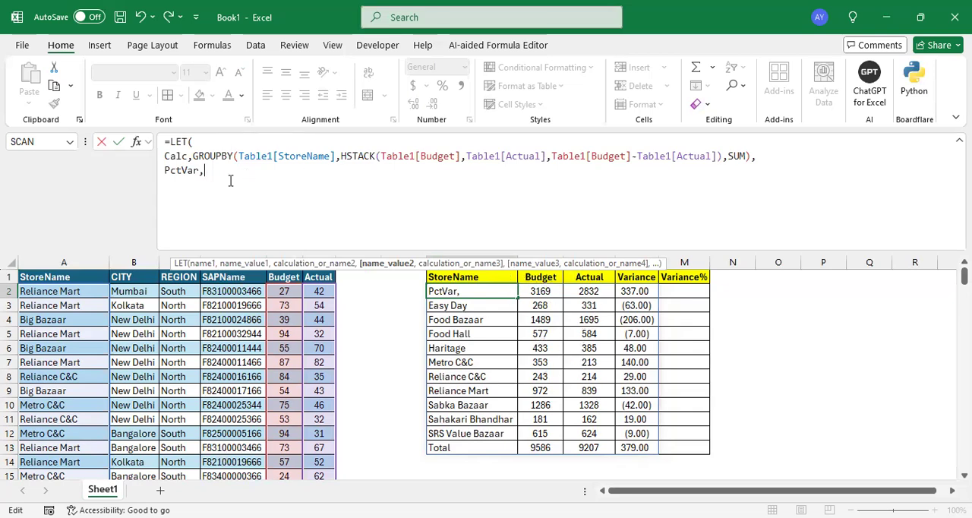
- Begin the PctVar calculation with the bracketed difference (CHOOSECOLS(Calc,3)-CHOOSECOLS(Calc,3))
text((C)
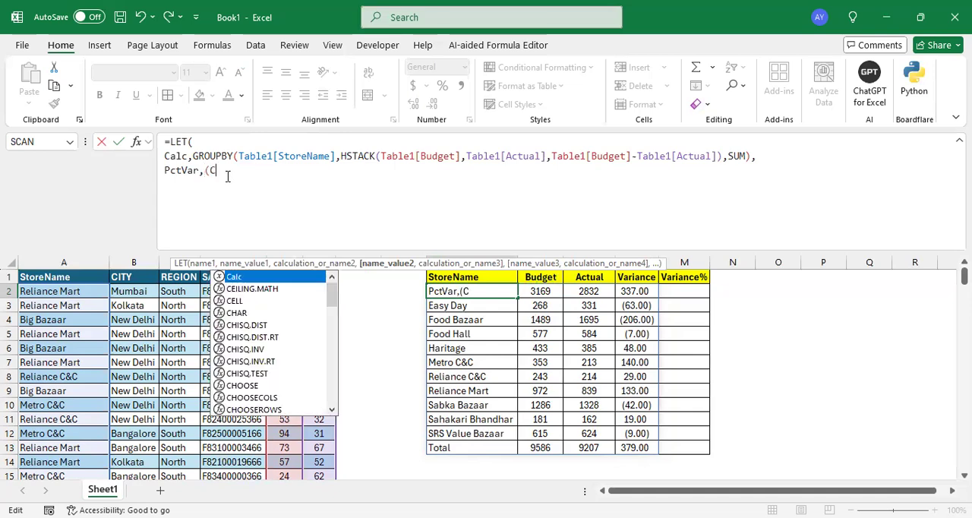
text(HOOSECOLS()
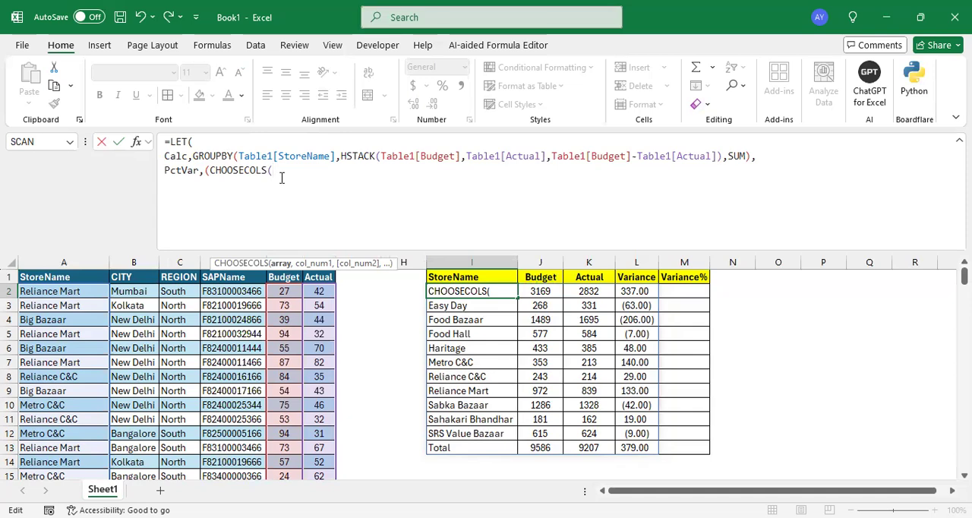
text(C)
key(Tab)
text(,)
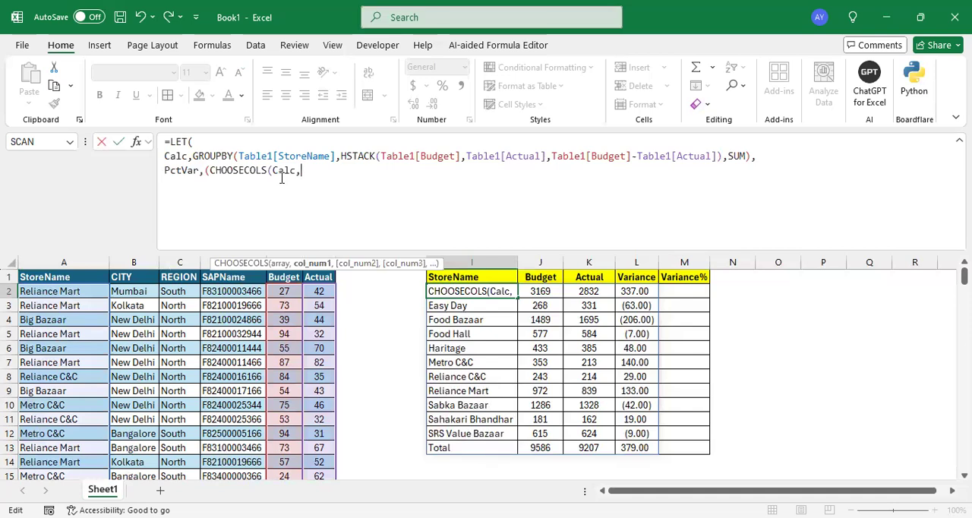
text(3)-C)
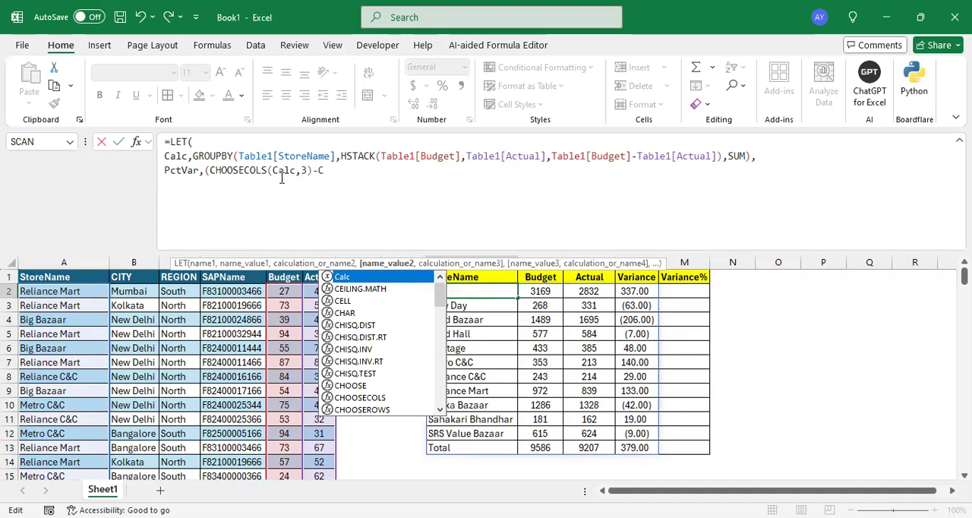
text(HOOSECOLS(Calc,3))
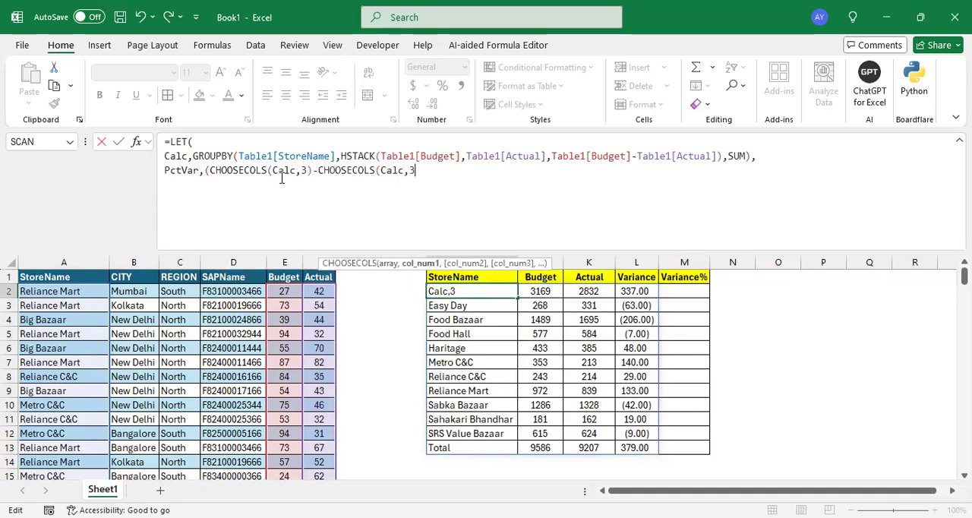
text()/)
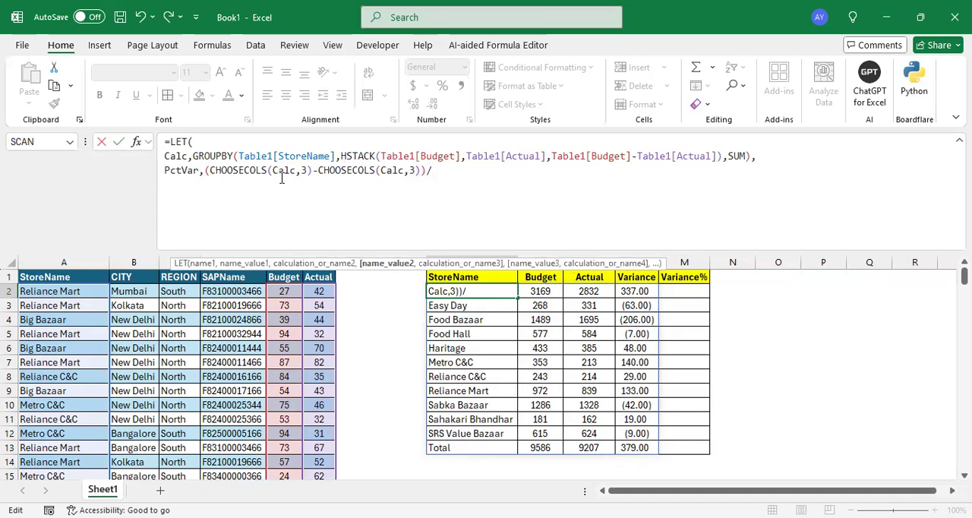
text(C)
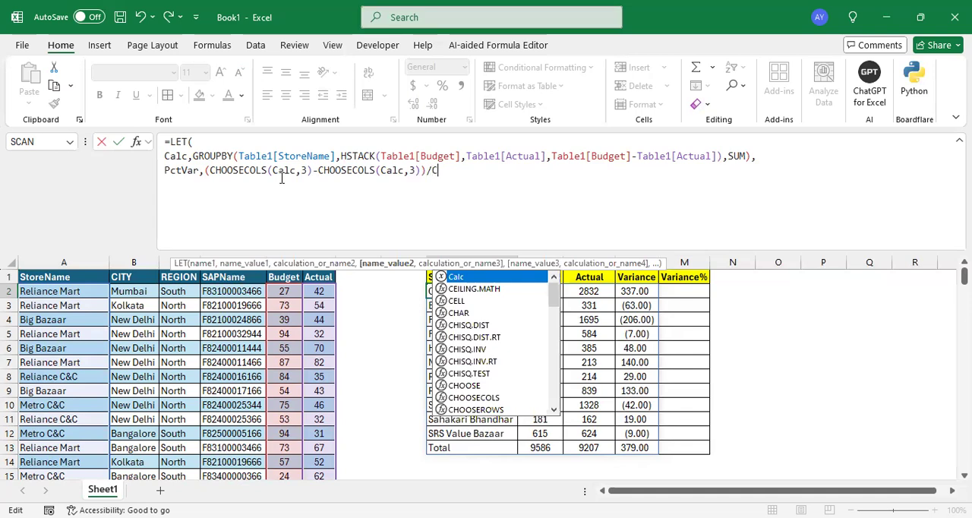
text(HOOSECOLS(C)
- Divide the bracketed difference by CHOOSECOLS(Calc,2) and end the PctVar definition with a comma
key(Tab)
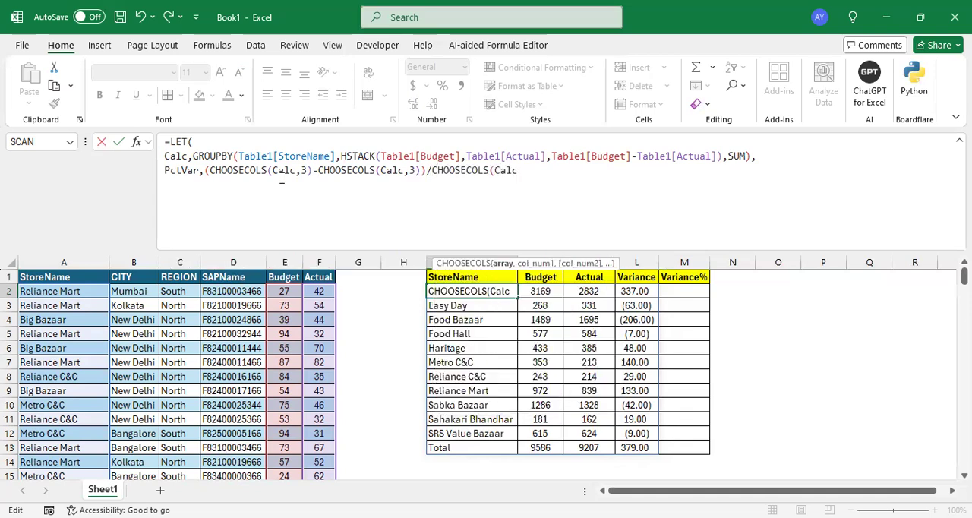
text(,2)
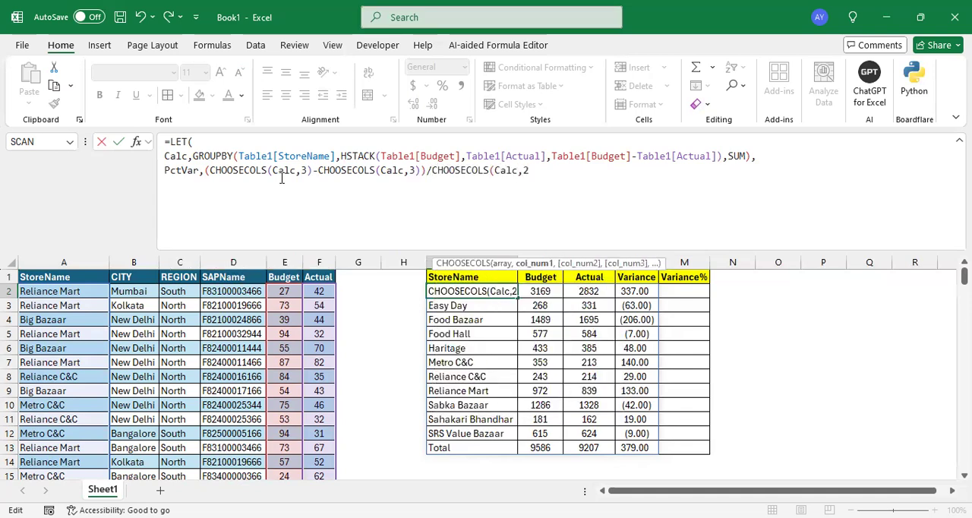
text())
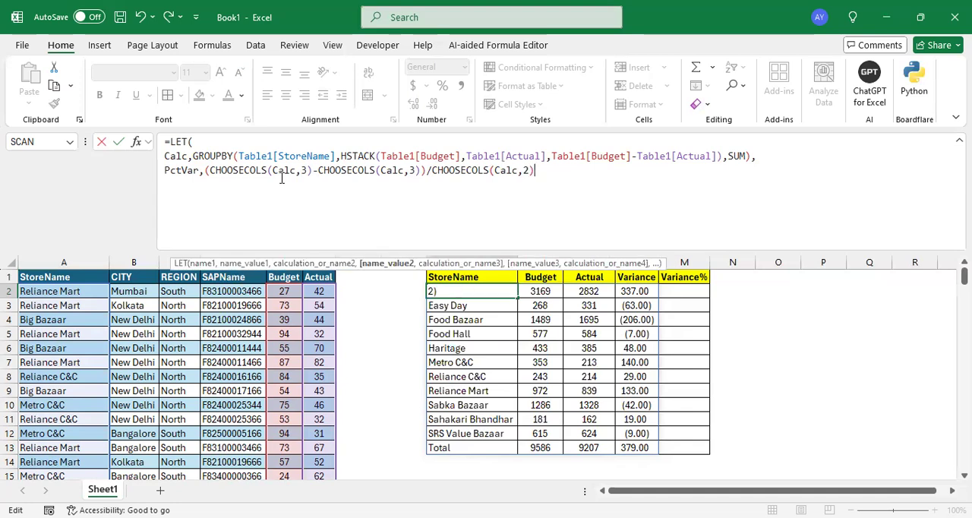
text(,)
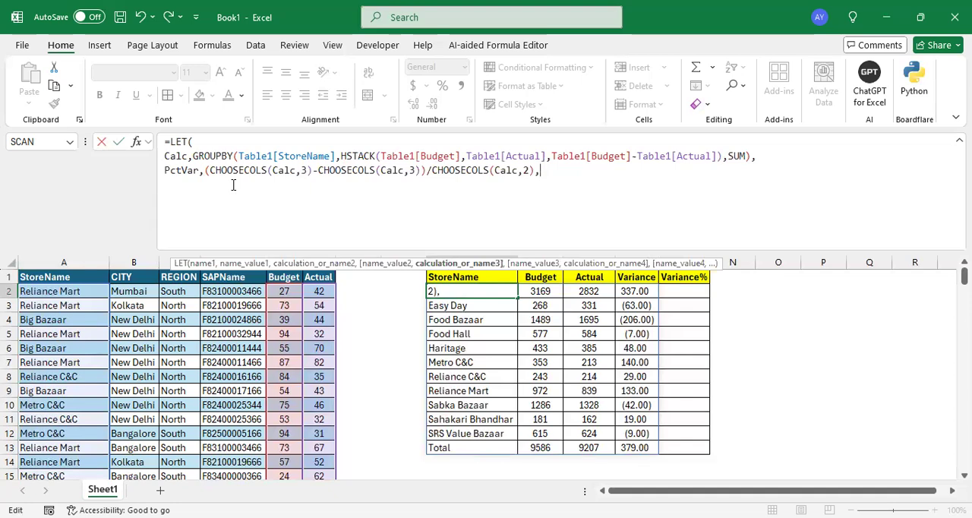
- Add the name Result on a new line and start its HSTACK function with Calc as the first array
key(alt+Return)
text(Result,)
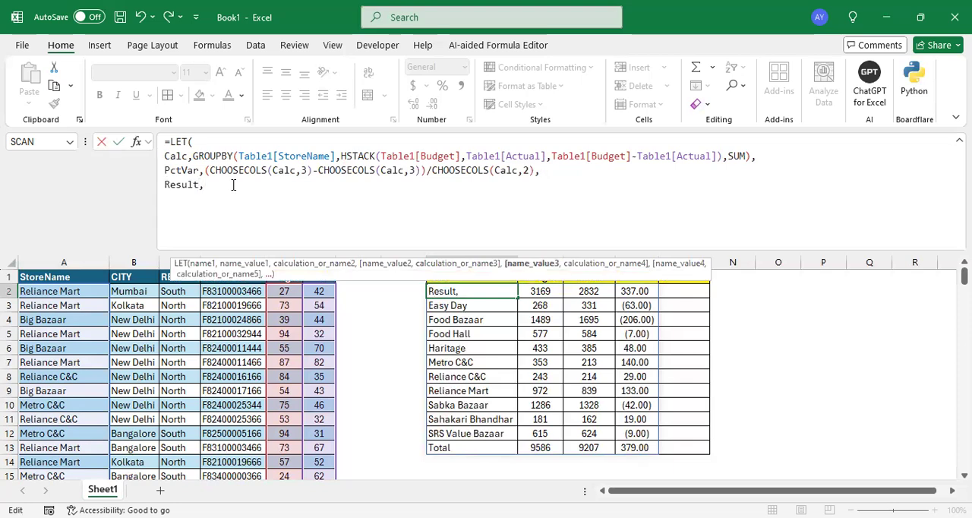
text(HSTACK()
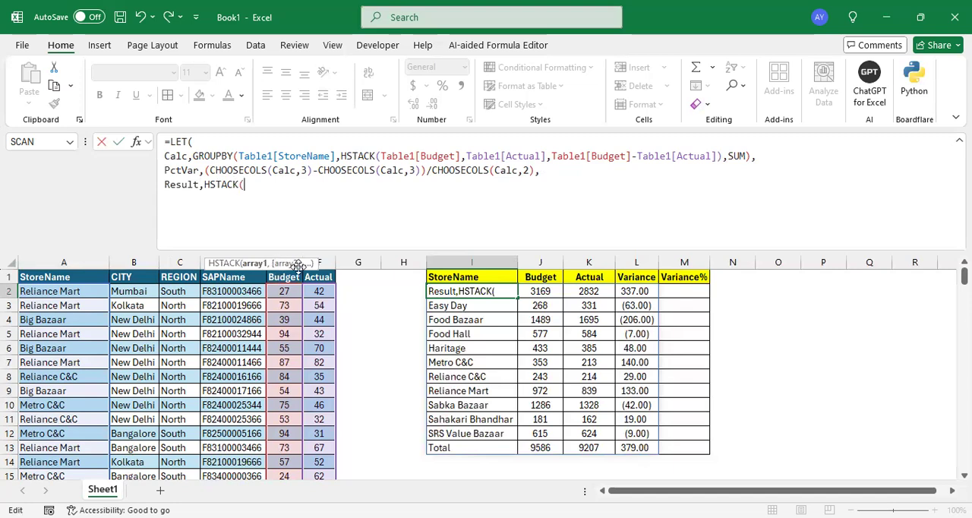
double_click(177, 156)
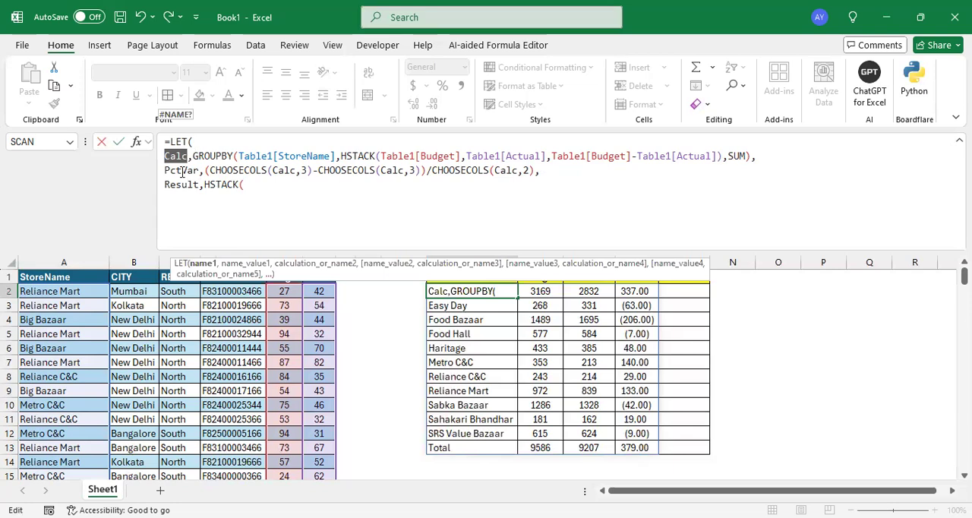
double_click(182, 171)
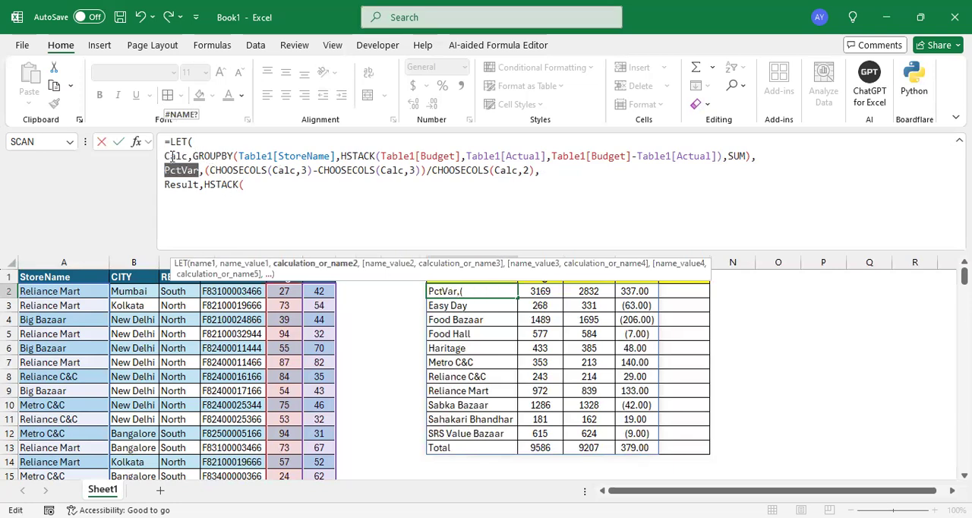
click(259, 184)
text(Calc)
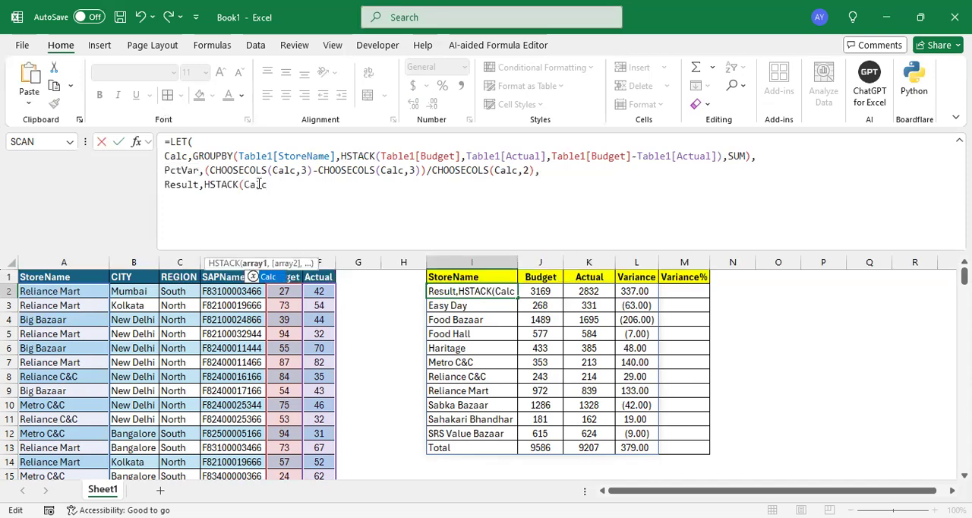
text(,)
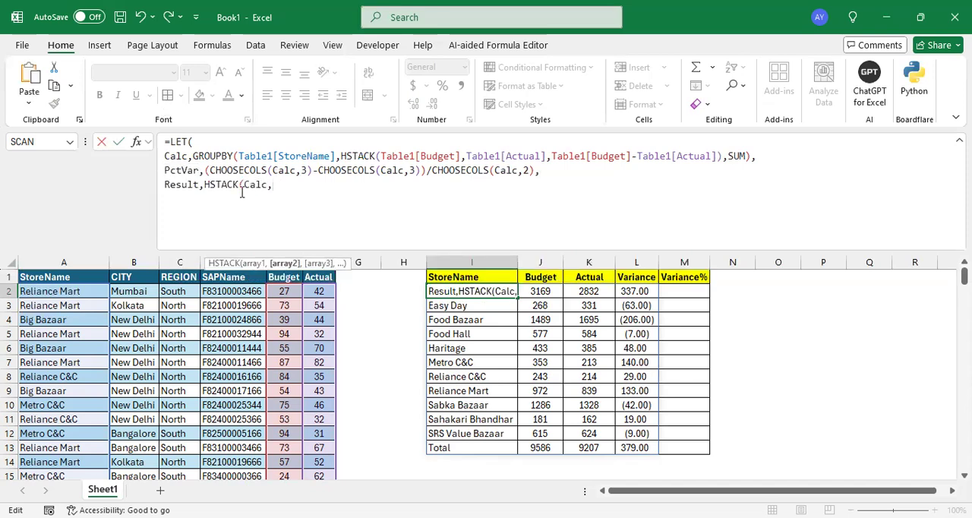
- Add PctVar as the second array of the Result HSTACK and close the function
double_click(182, 172)
key(ctrl+c)
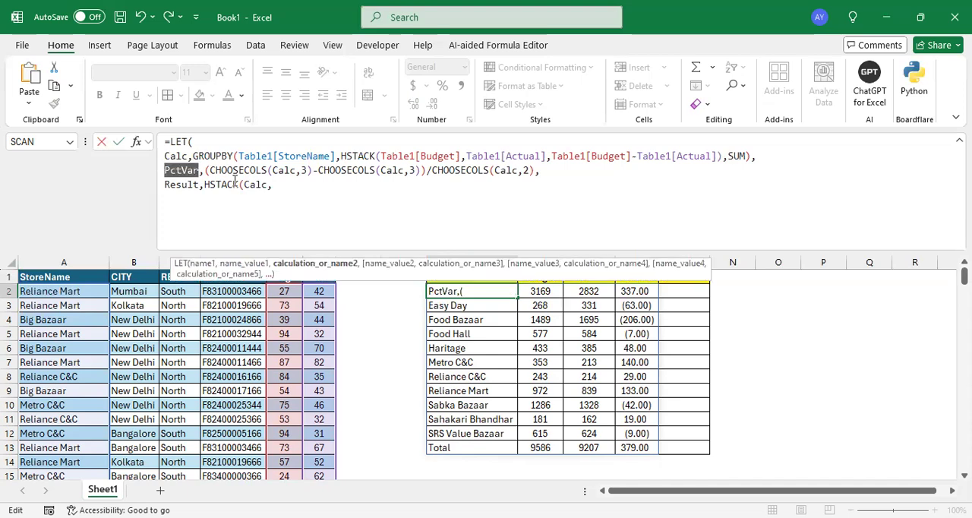
click(294, 188)
key(ctrl+v)
text())
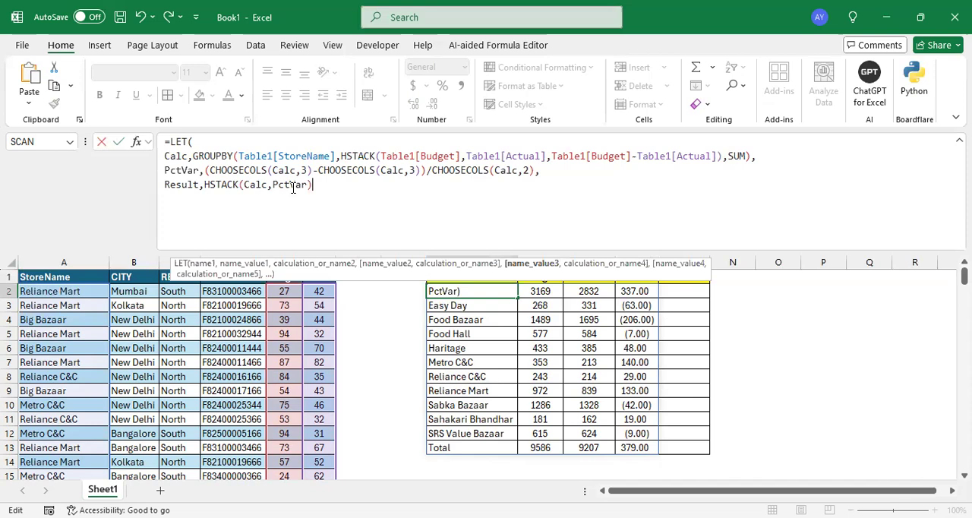
text(,)
- Return Result as the final argument on a new line, close the LET function and enter the formula
key(alt+Return)
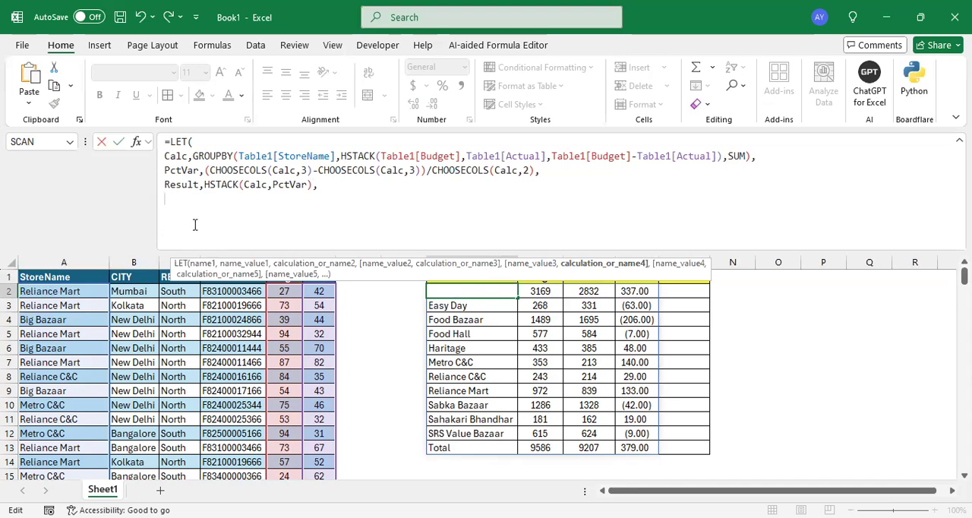
text(Result))
key(Return)
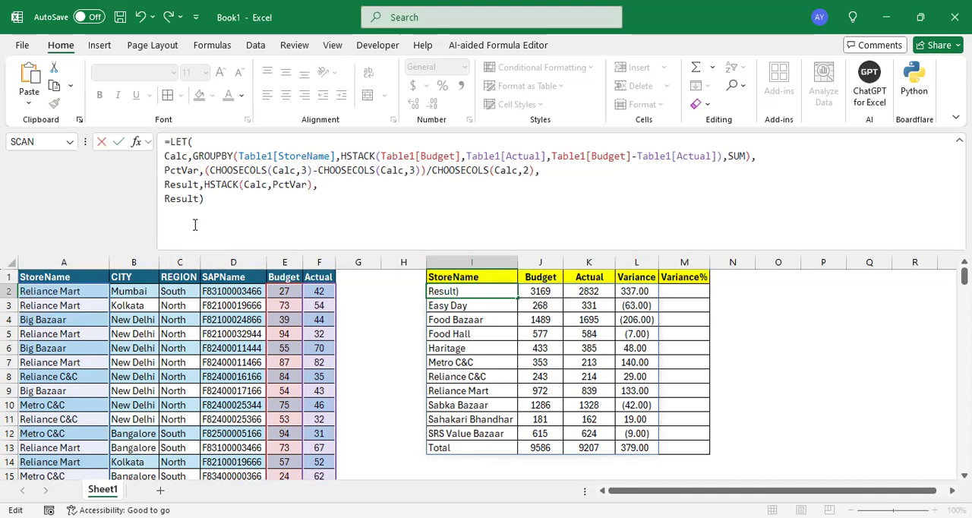
- Examine the Variance% values in M2:M13 and the LET formula in I2
drag(693, 295, 685, 448)
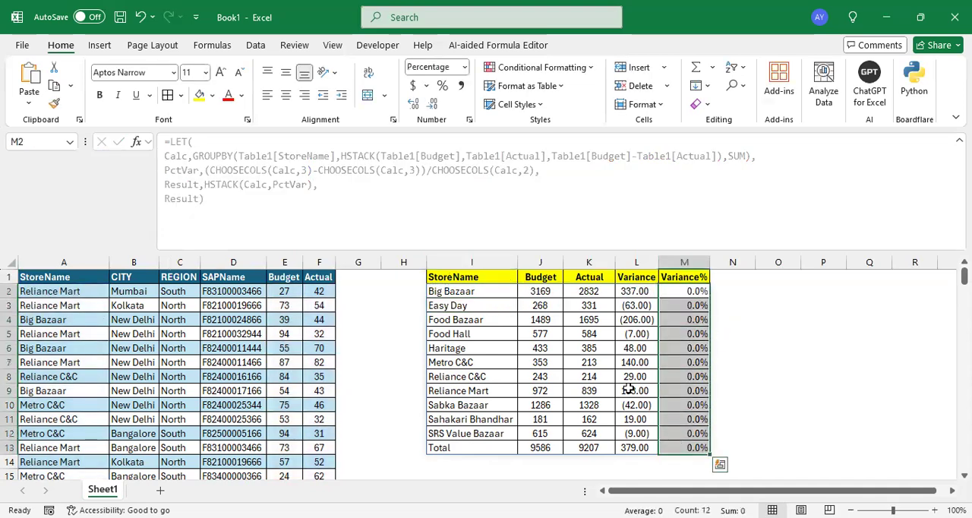
click(684, 292)
drag(684, 293, 691, 447)
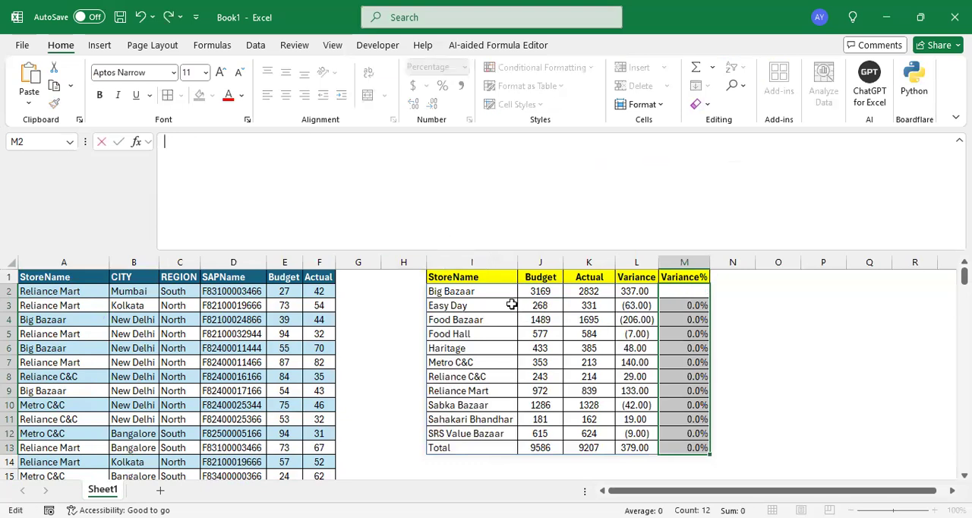
click(484, 292)
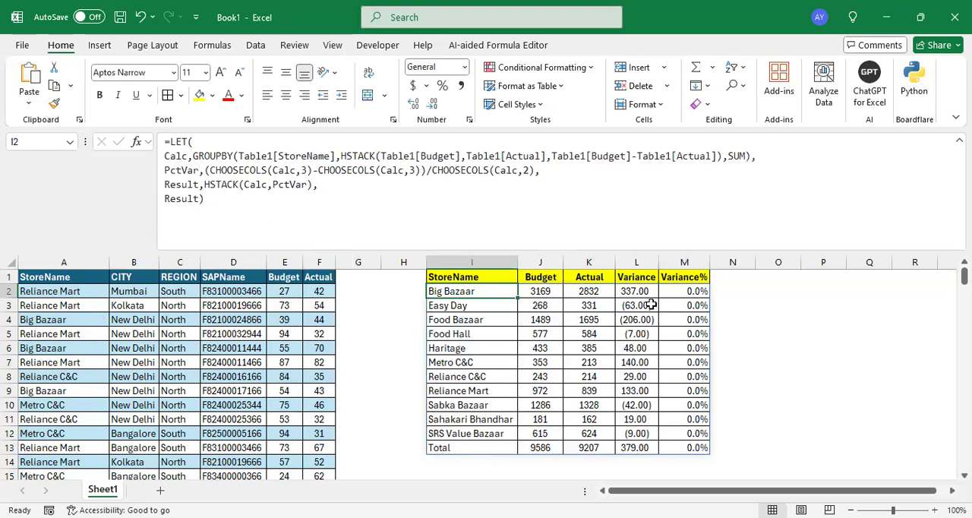
- Try the General number format on cell M2 and undo it, leaving the cell's content as it was
click(684, 292)
click(464, 70)
click(443, 93)
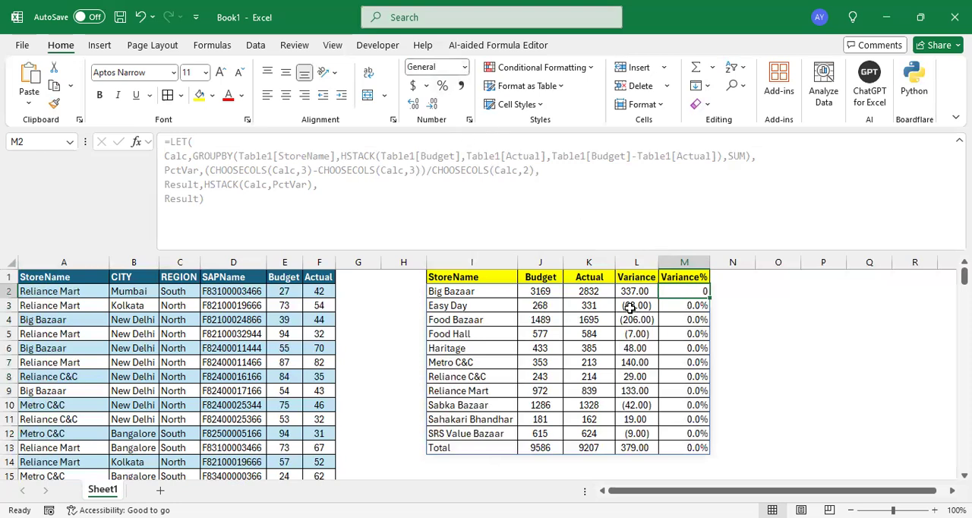
key(ctrl+z)
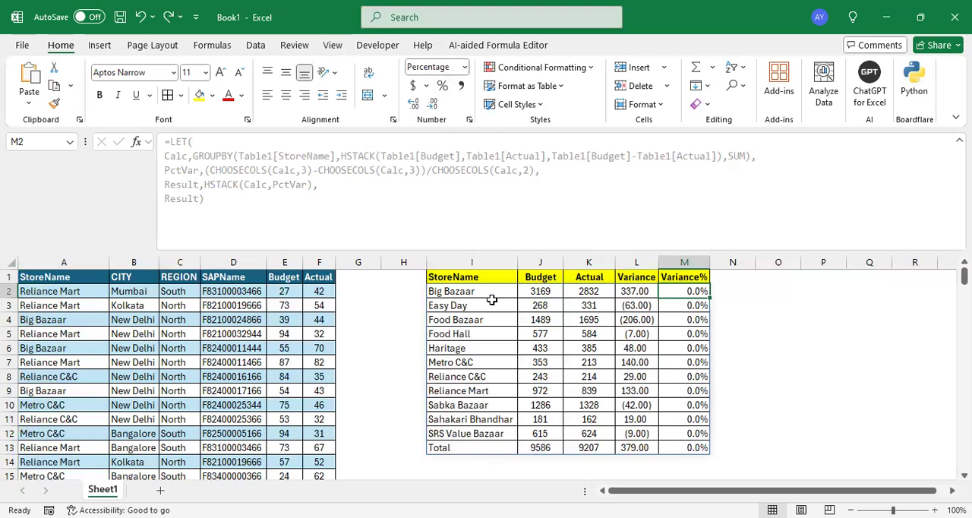
key(BackSpace)
key(Escape)
- Change the column number of the second CHOOSECOLS in the PctVar line of cell I2 to 2 and enter the formula
click(486, 295)
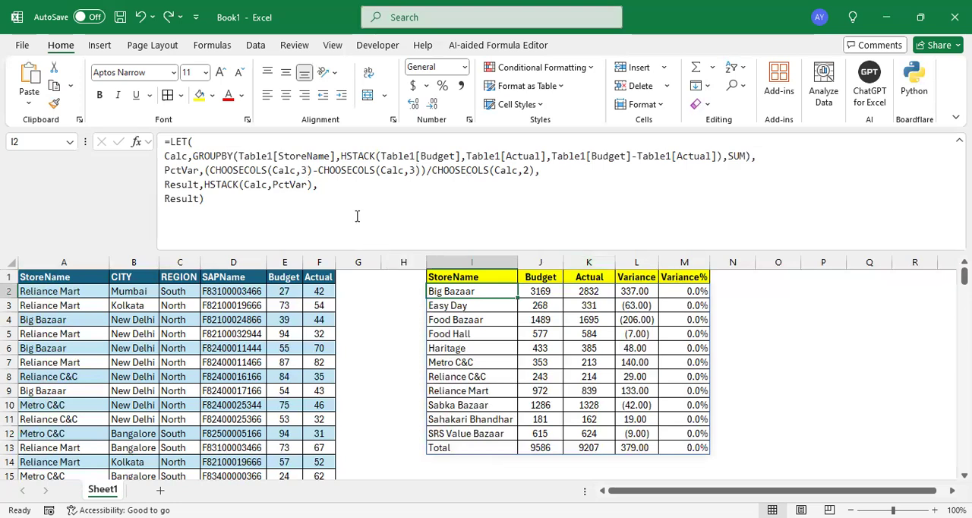
double_click(302, 171)
drag(415, 170, 295, 171)
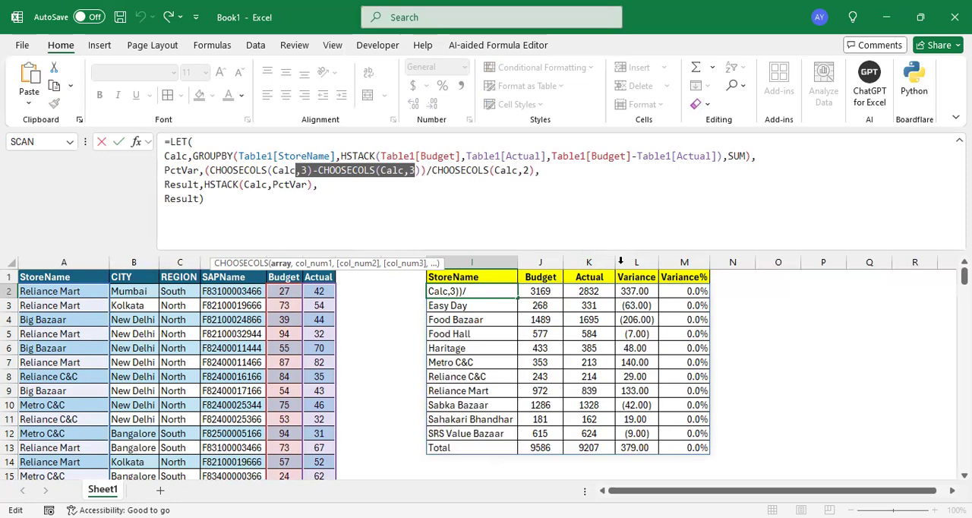
click(308, 173)
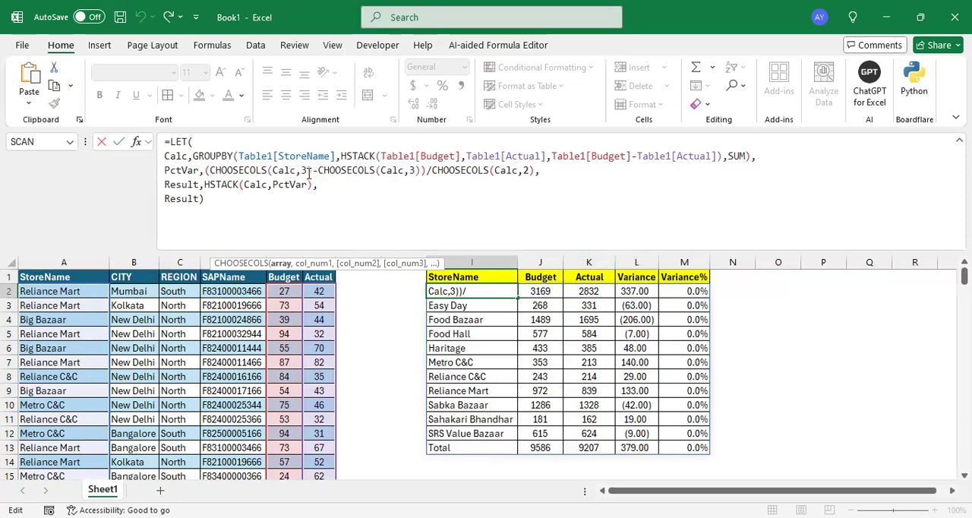
click(411, 172)
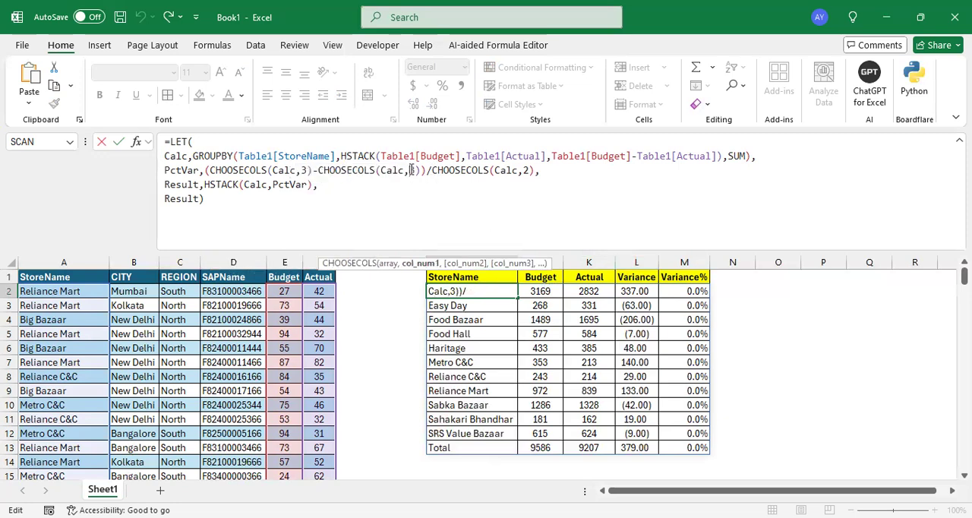
key(BackSpace)
text(2)
key(Return)
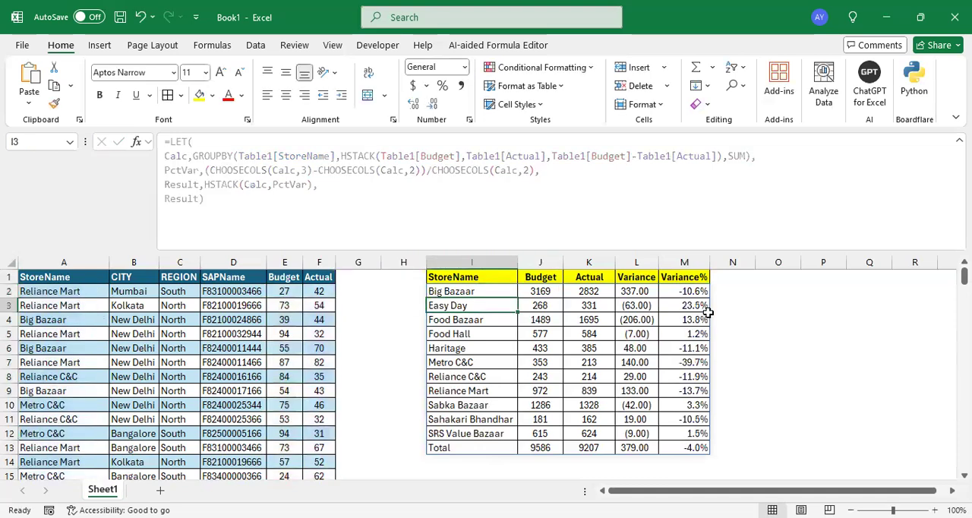
- Review the Variance% values in M2:M13 and the Calc name with its GROUPBY expression in cell I2's LET formula, leaving the formula unedited
drag(698, 292, 692, 447)
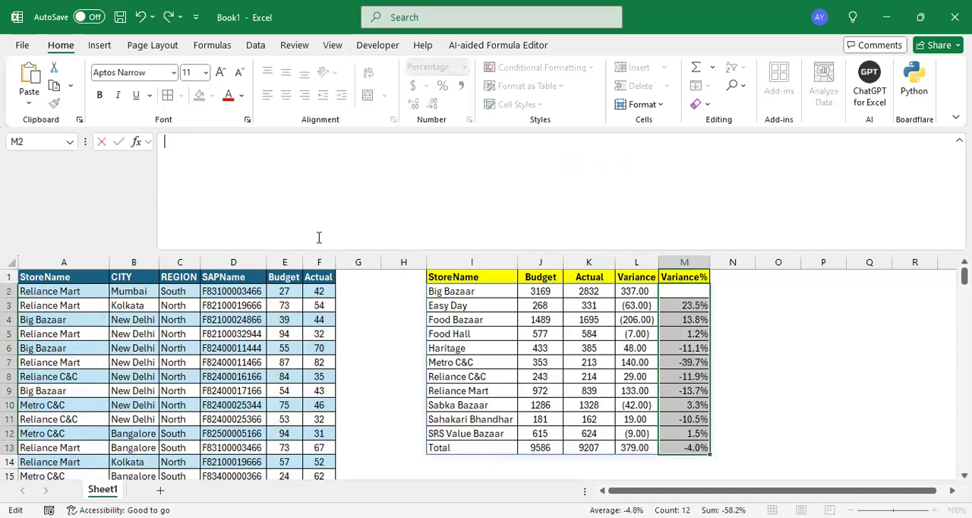
click(461, 295)
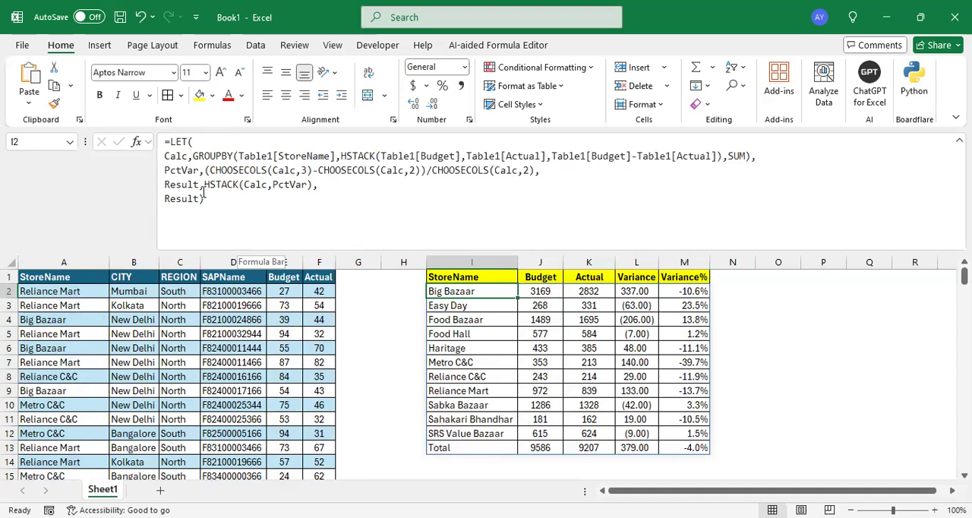
click(197, 154)
drag(203, 154, 307, 155)
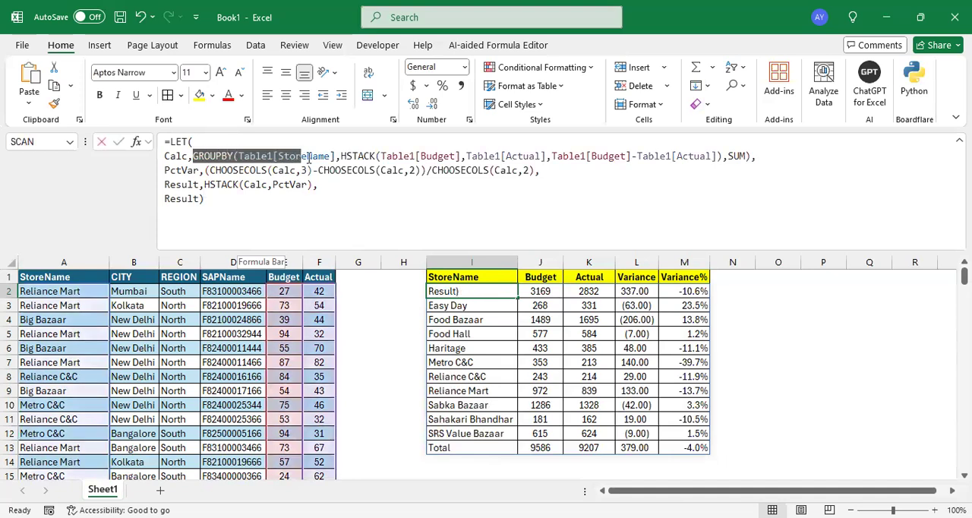
key(Escape)
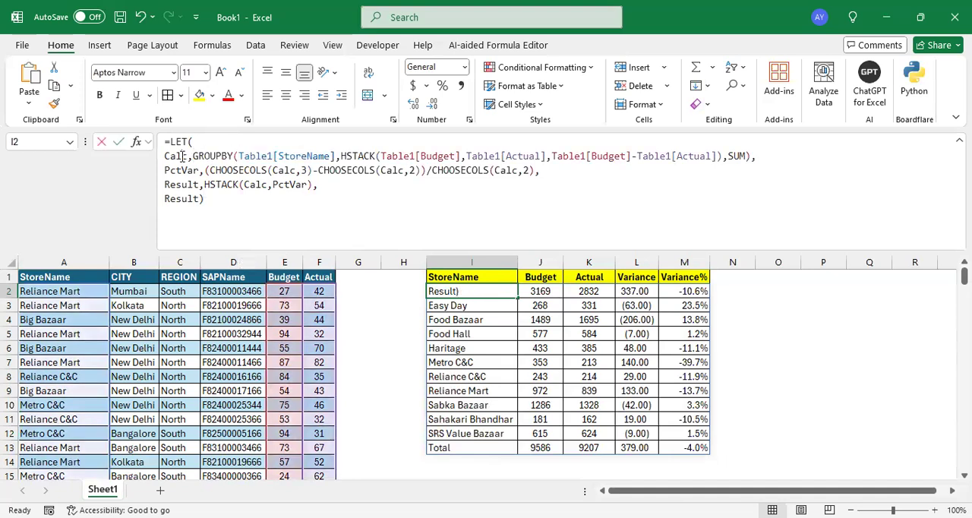
double_click(182, 155)
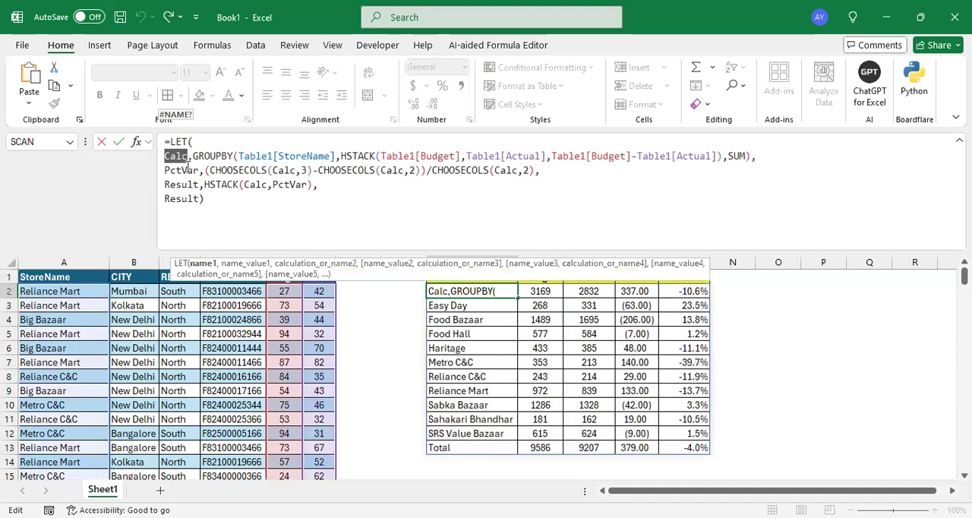
key(Escape)
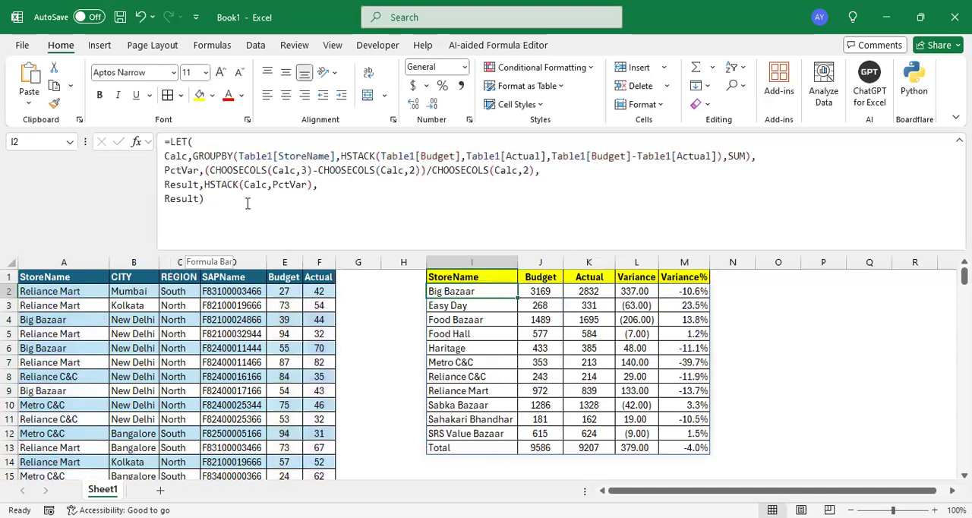